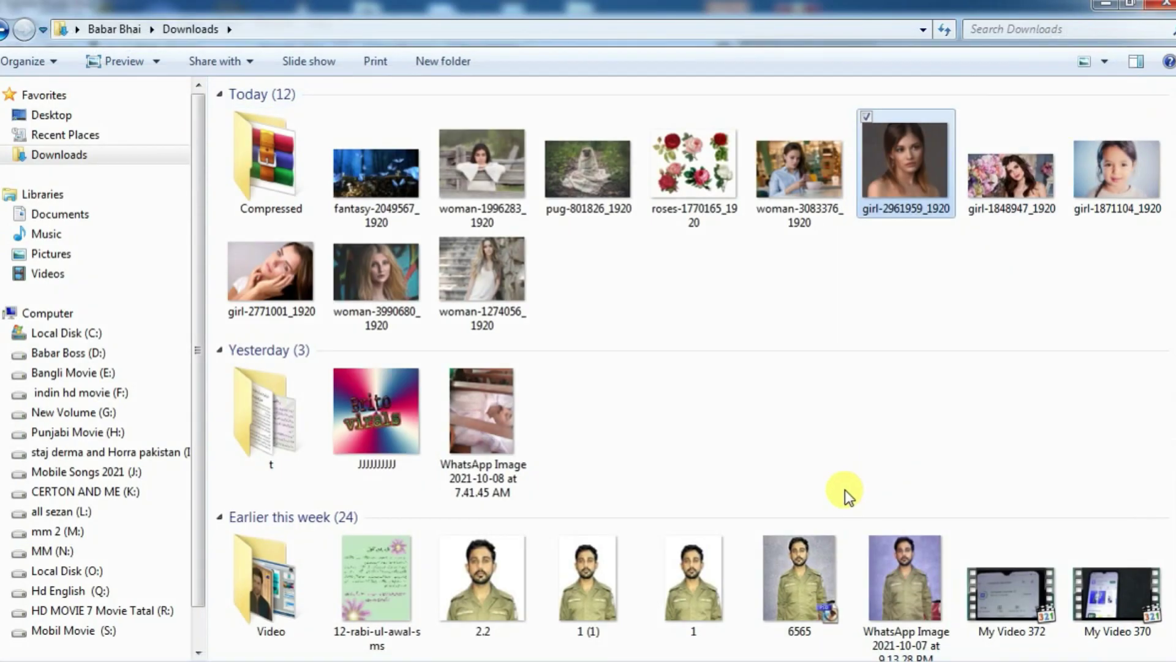
Step: Drag the girl-2961959_1920 portrait from Downloads toward the Photoshop window
drag(896, 214, 726, 463)
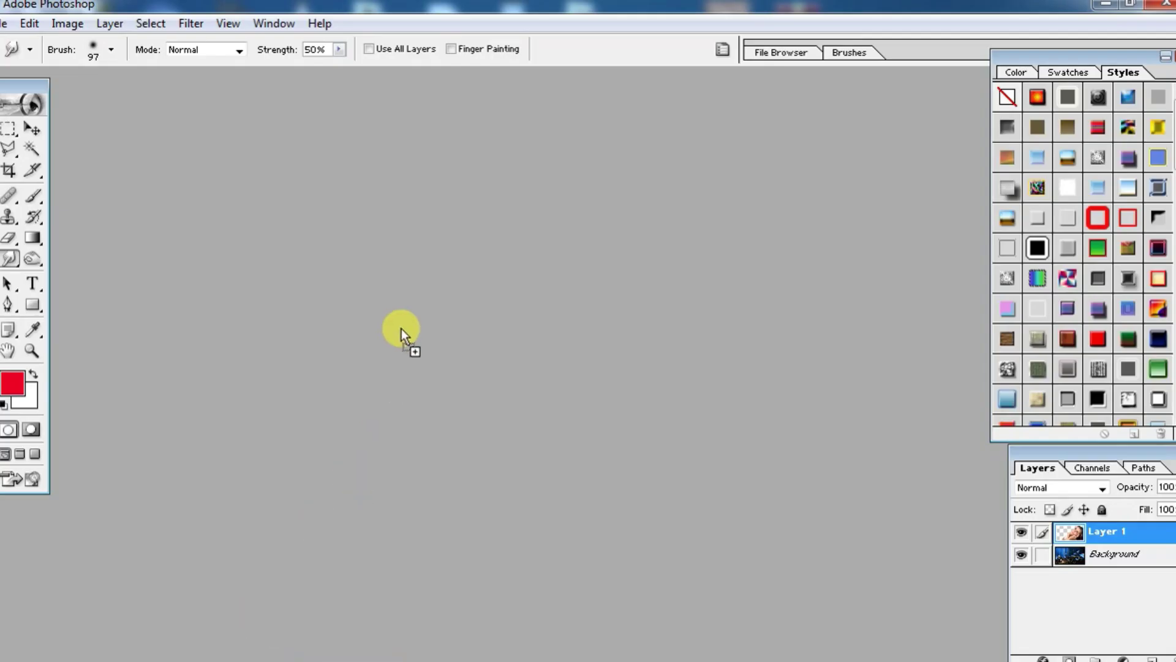
Step: Open the portrait in Photoshop, maximize its document window and zoom in twice to the face
drag(353, 478, 395, 336)
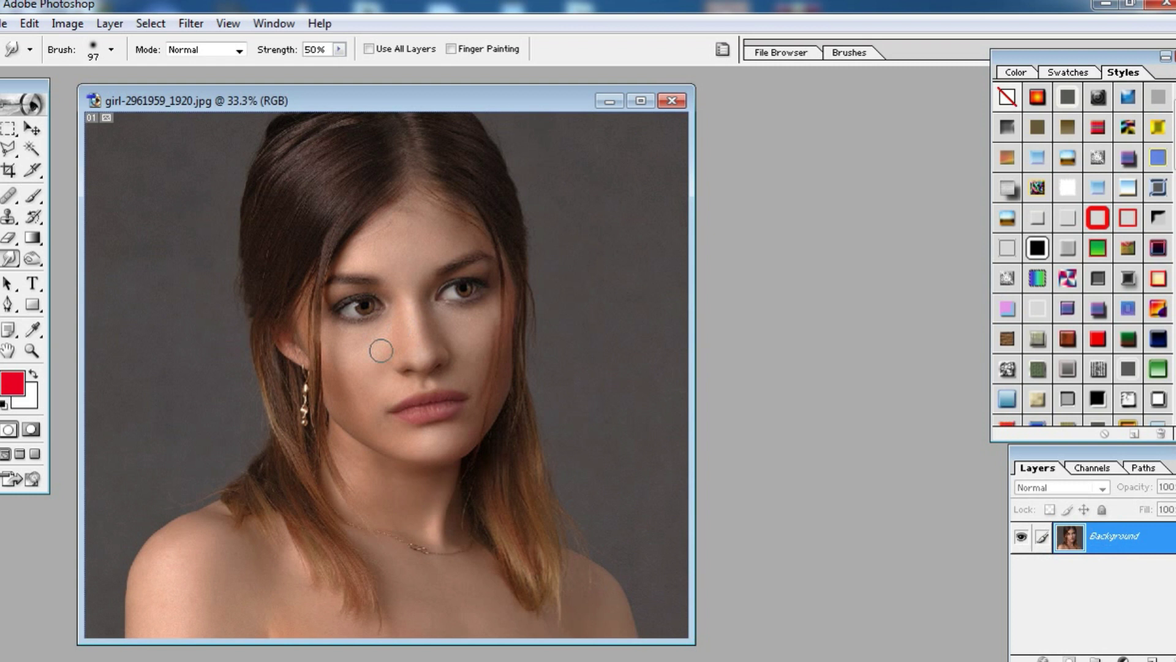
click(32, 128)
drag(307, 104, 317, 88)
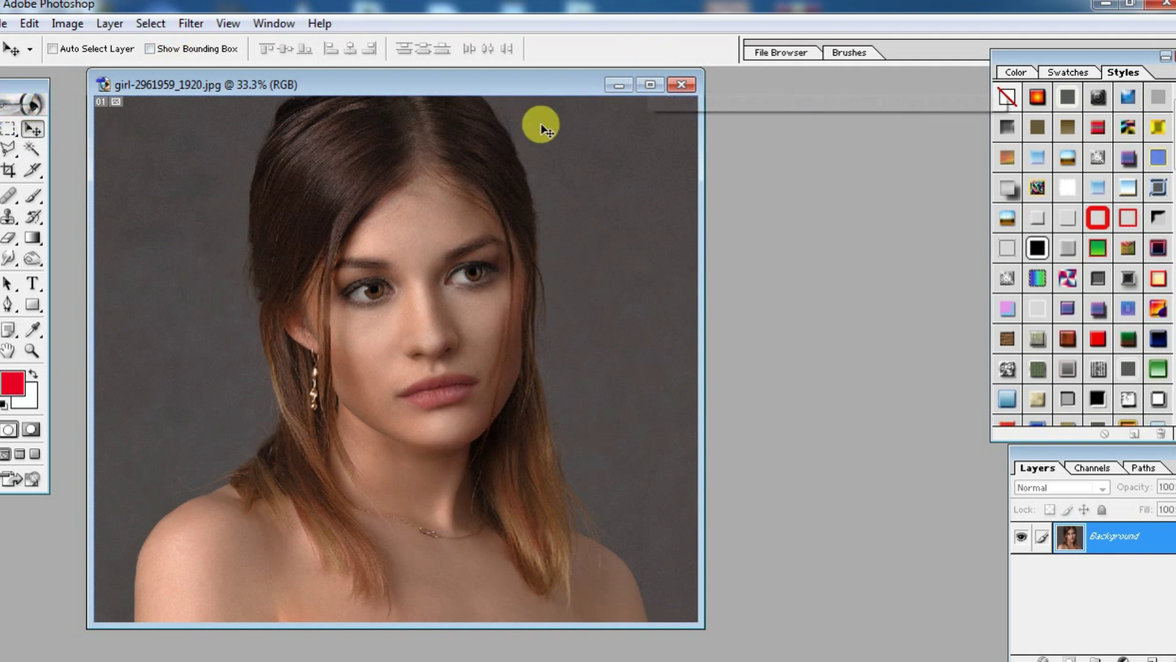
click(650, 85)
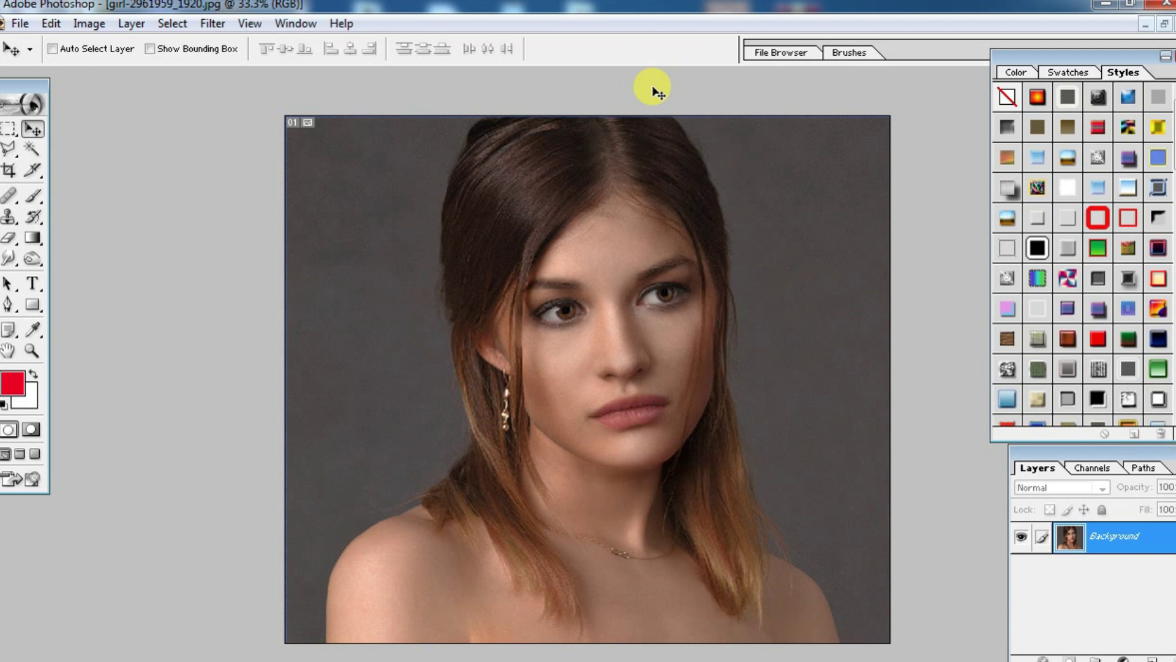
key(ctrl+plus)
key(ctrl+plus)
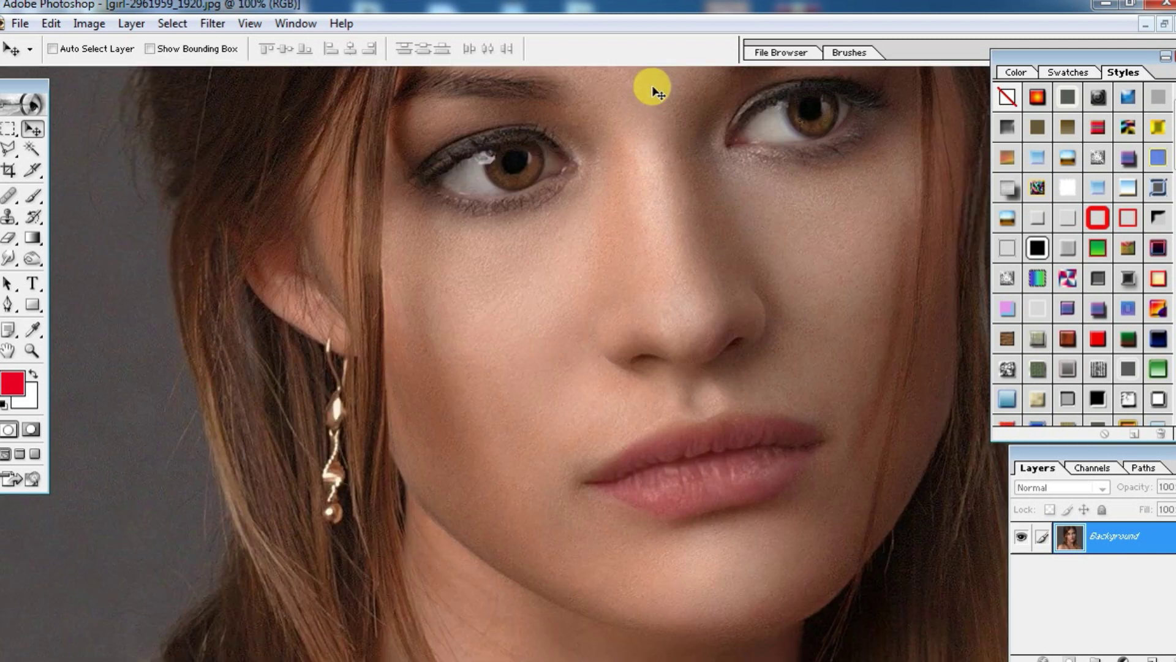
key(ctrl+plus)
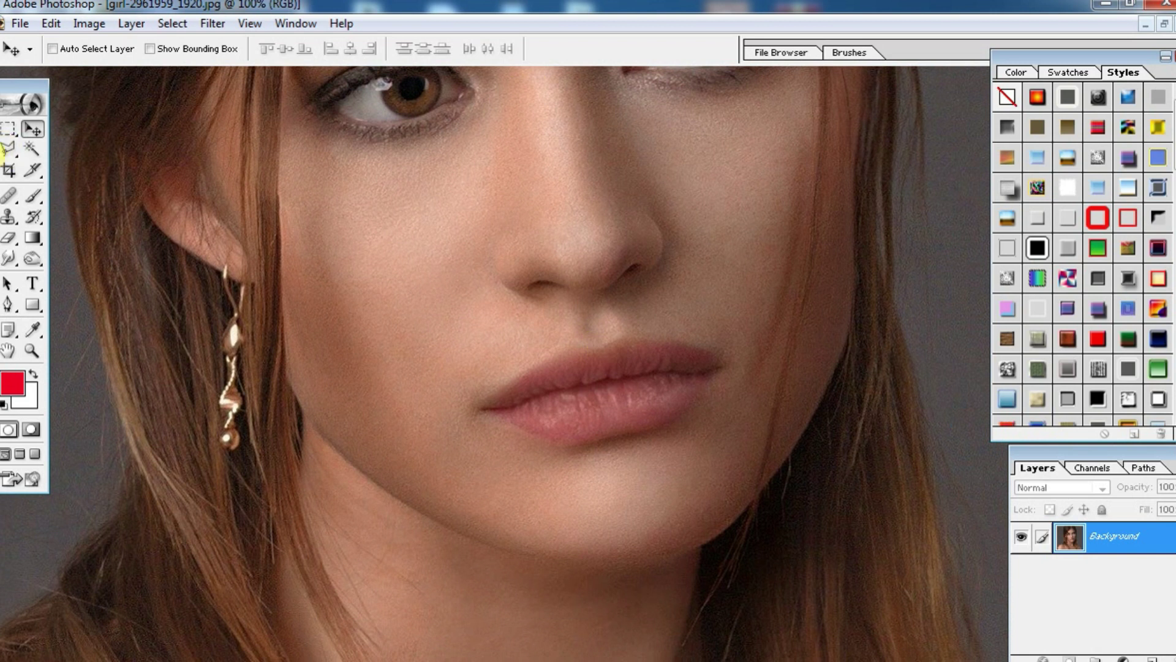
Step: With the Pen tool, place anchor points along the upper lip from the left to the right corner
click(5, 305)
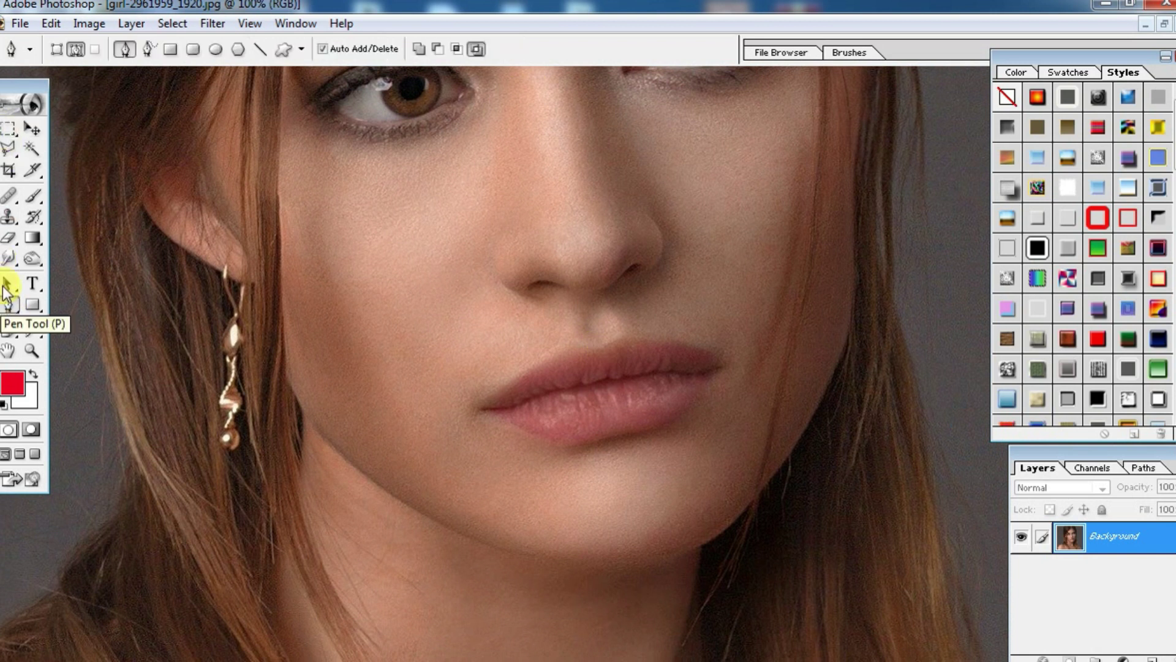
click(9, 149)
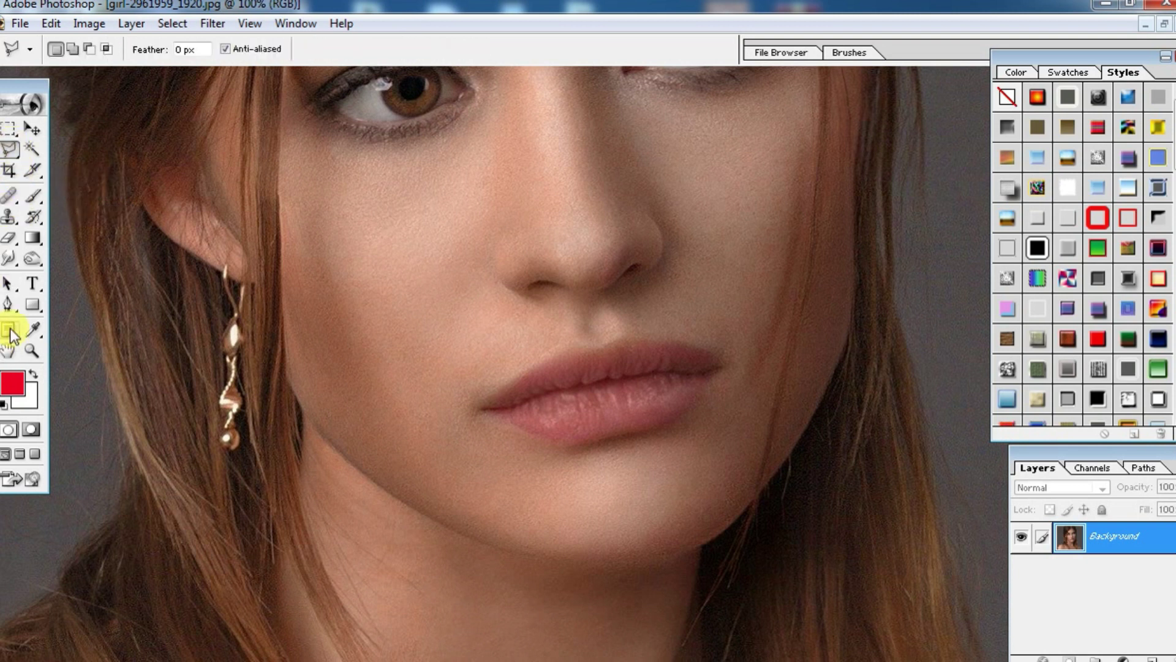
click(6, 307)
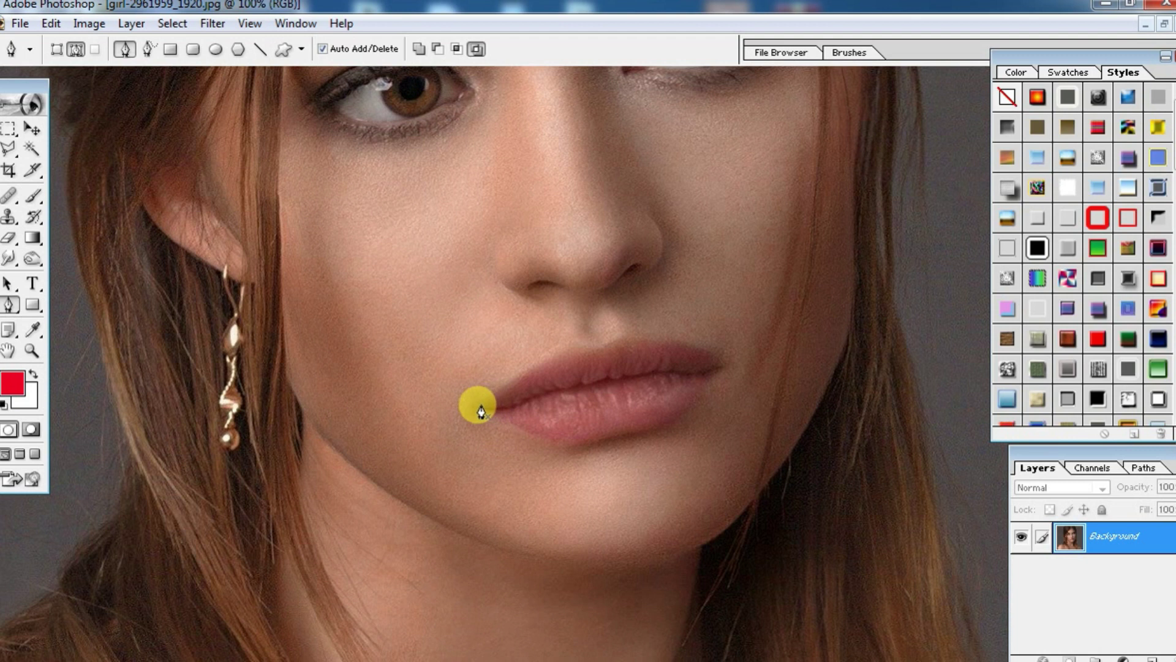
click(498, 391)
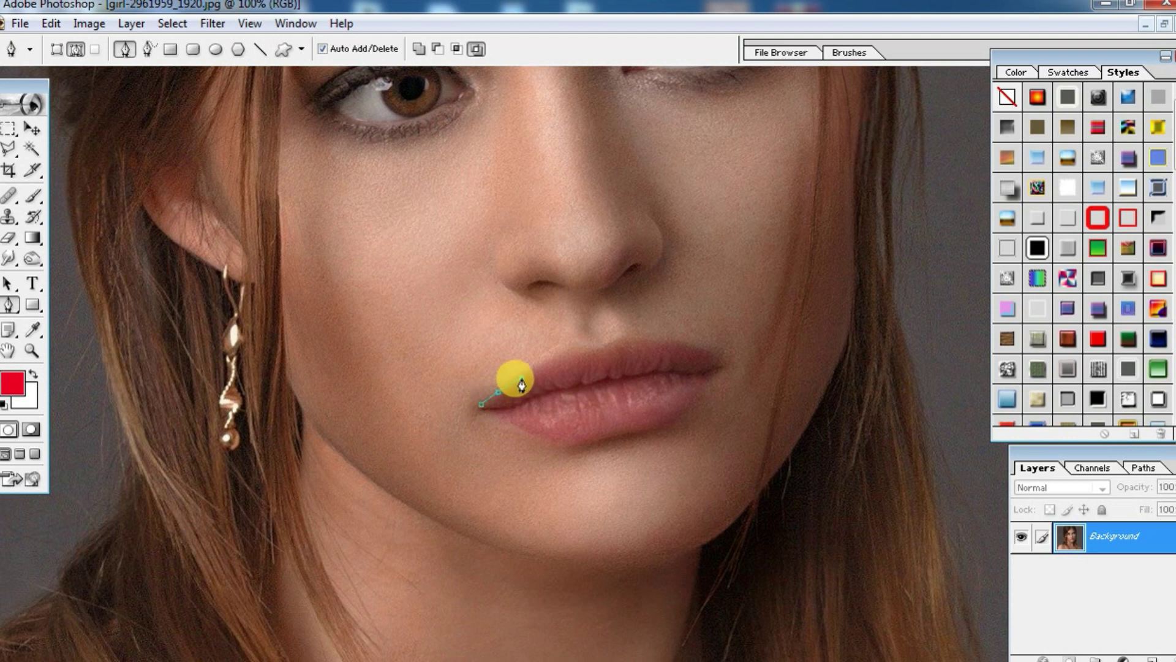
click(545, 363)
click(563, 354)
click(578, 346)
click(598, 353)
click(637, 342)
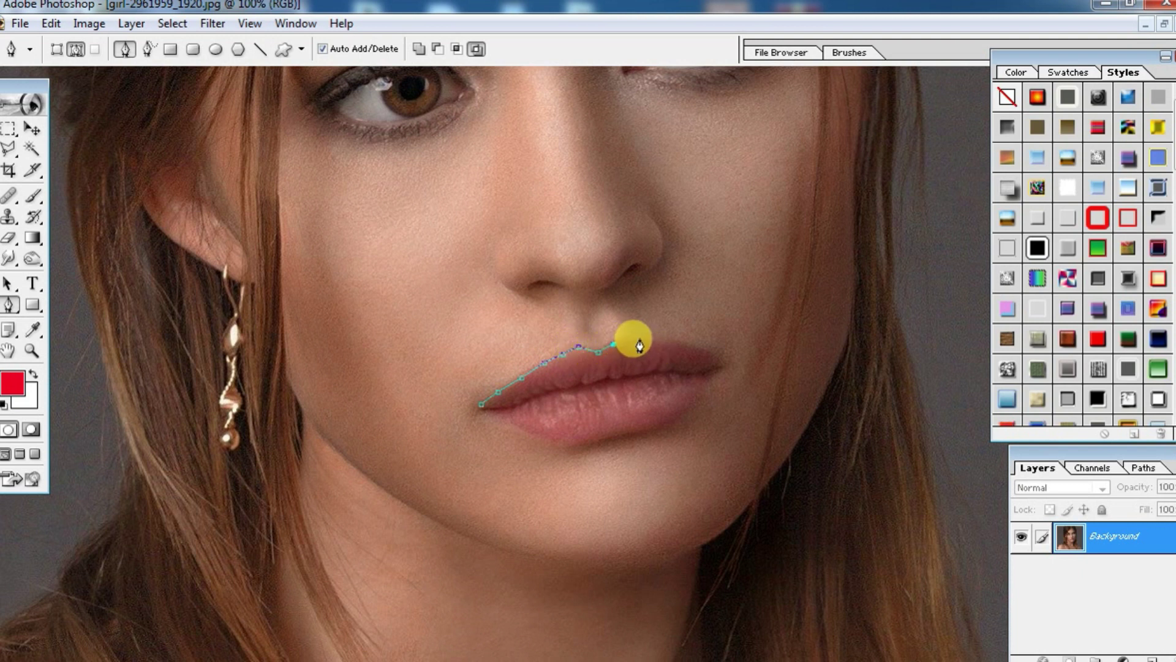
click(666, 341)
click(689, 349)
click(718, 369)
Step: Trace the lower lip back to the left corner and close the path
click(701, 387)
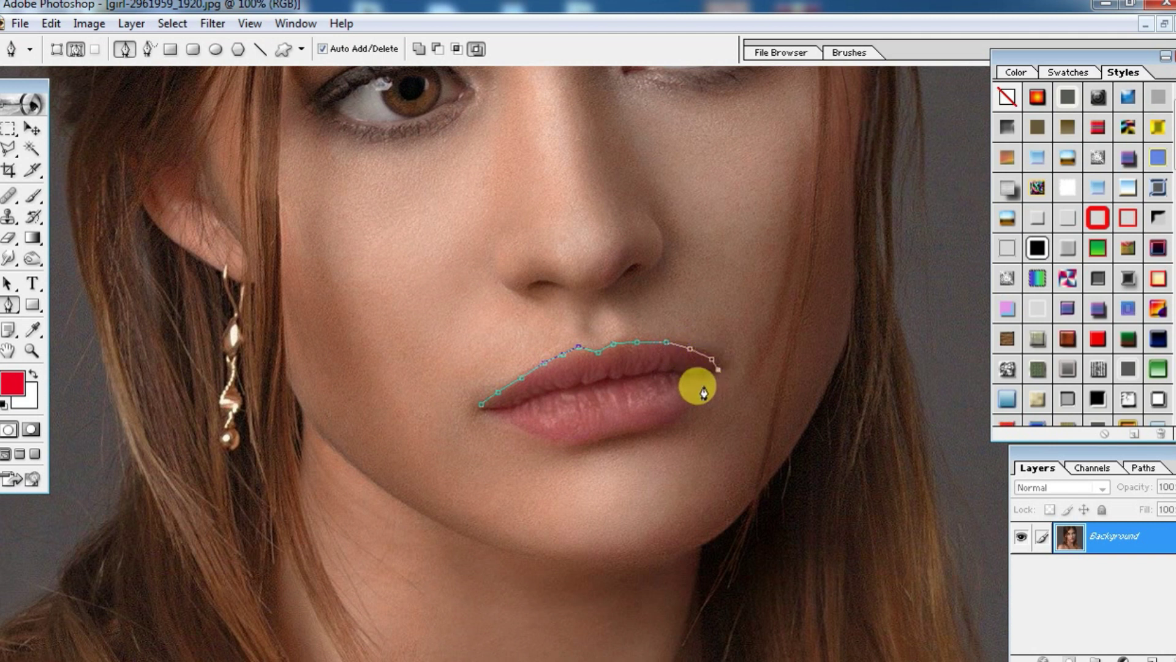
click(681, 419)
click(618, 432)
click(591, 443)
click(553, 442)
click(530, 430)
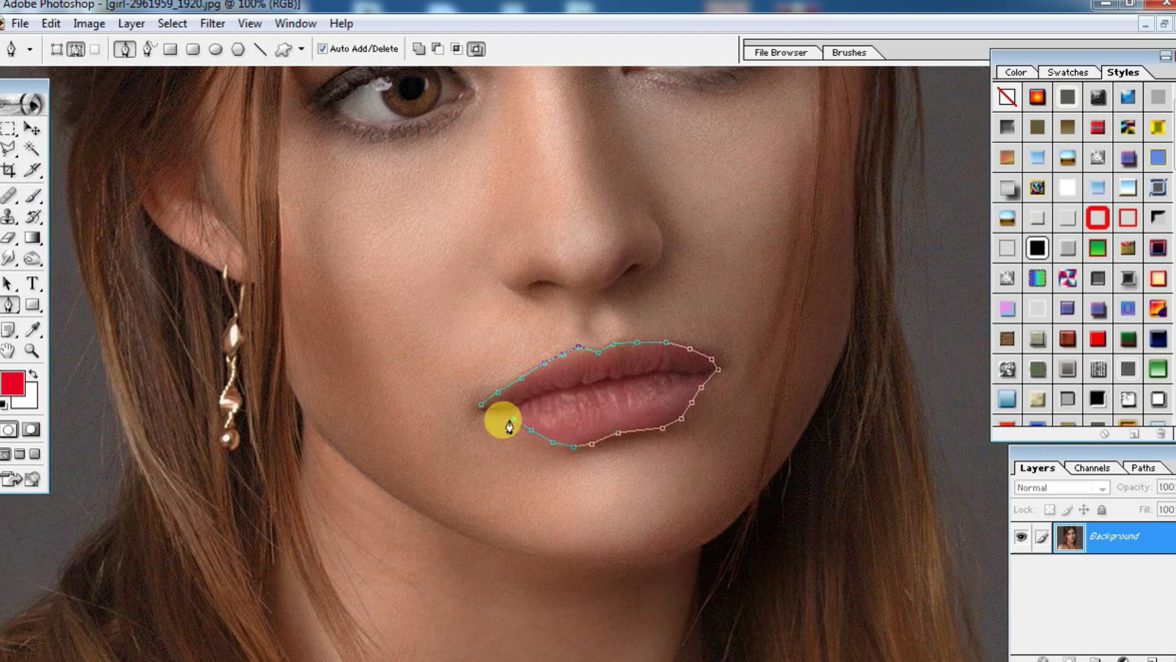
click(500, 411)
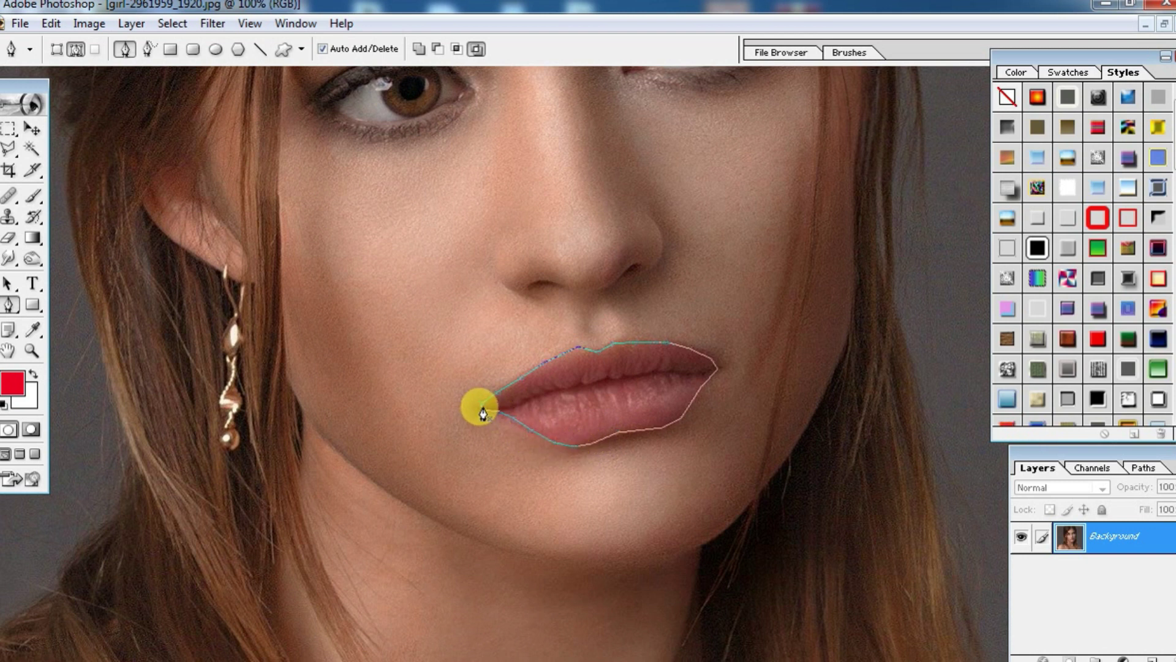
click(483, 407)
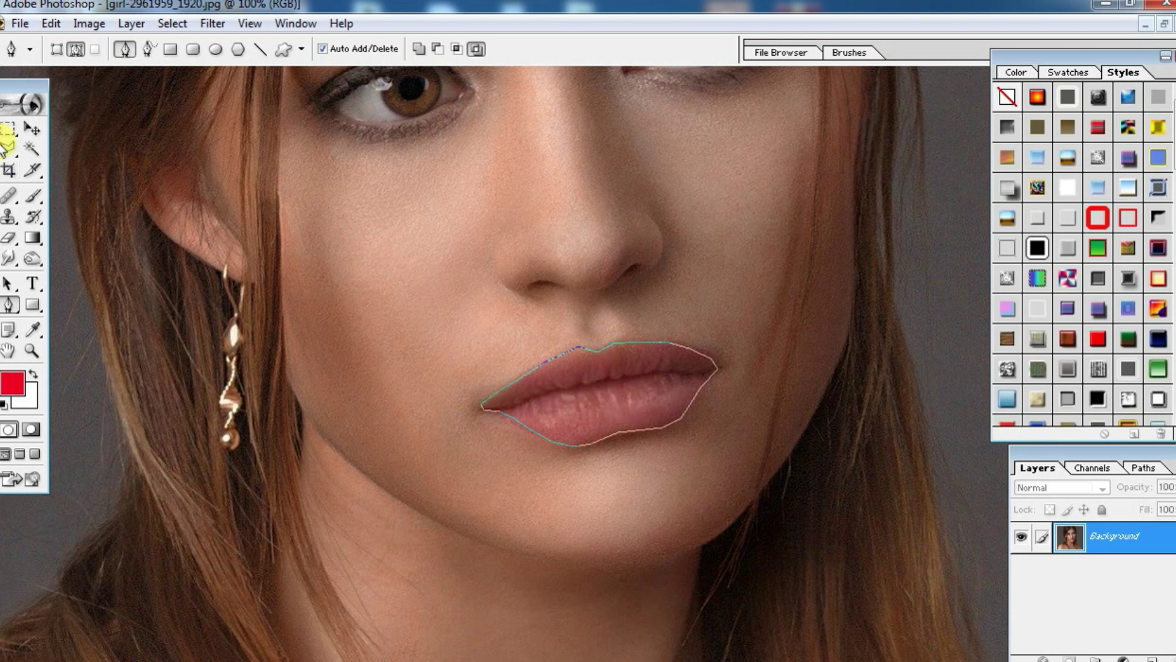
Step: Convert the lip path into a selection with a 3-pixel feather radius
right_click(574, 380)
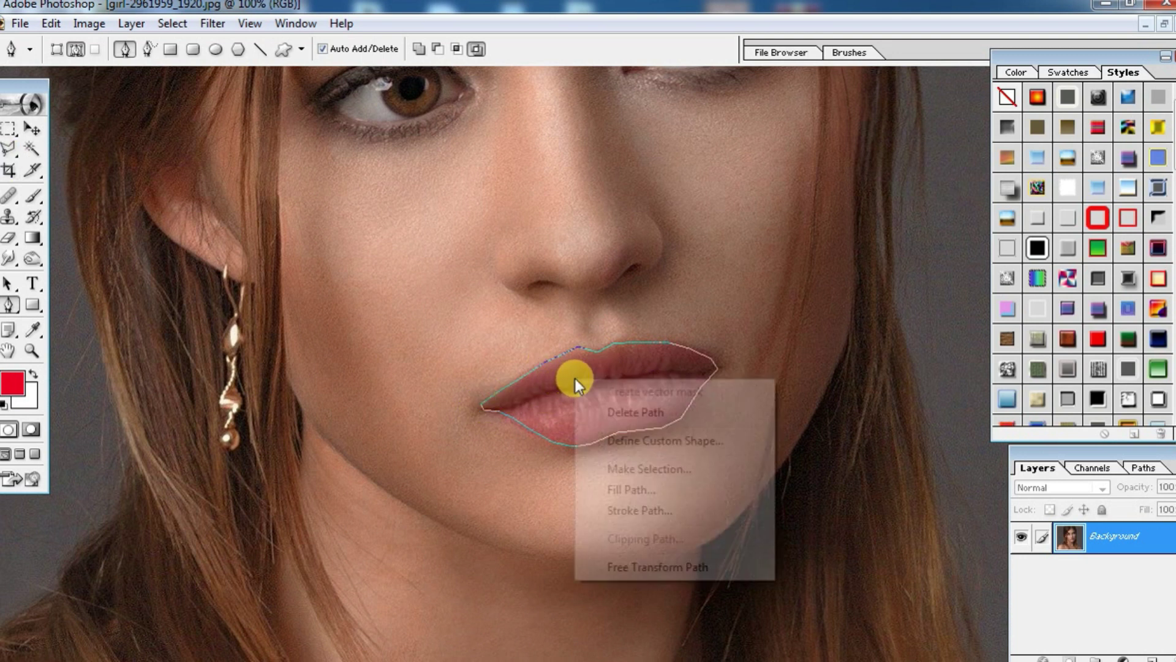
click(637, 469)
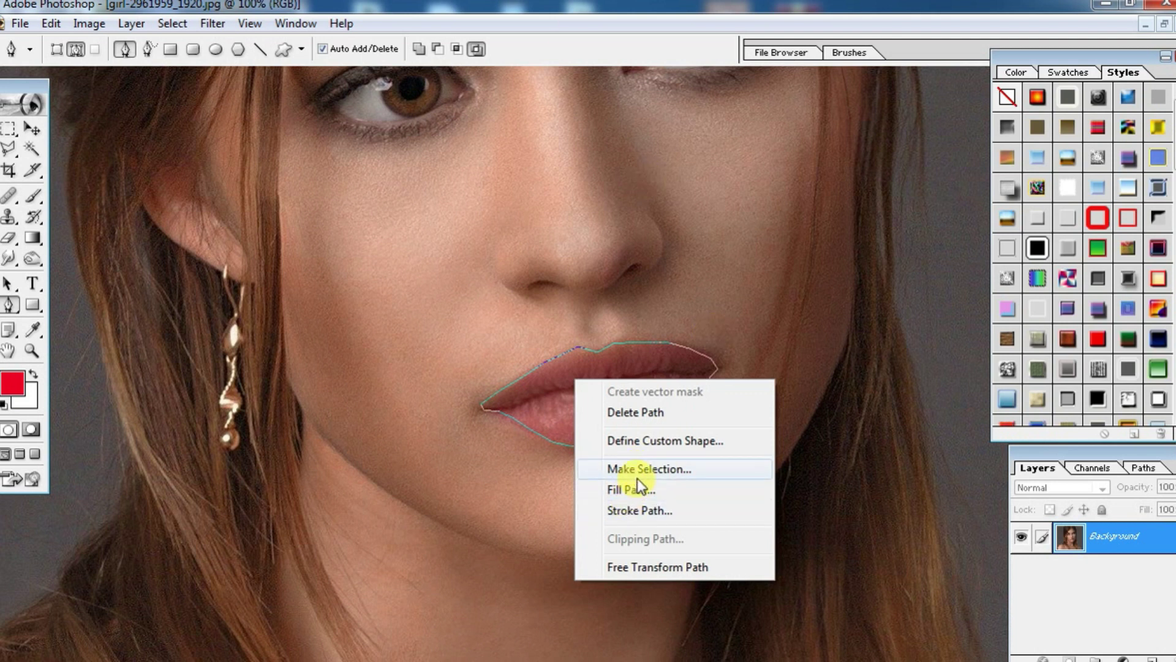
click(637, 477)
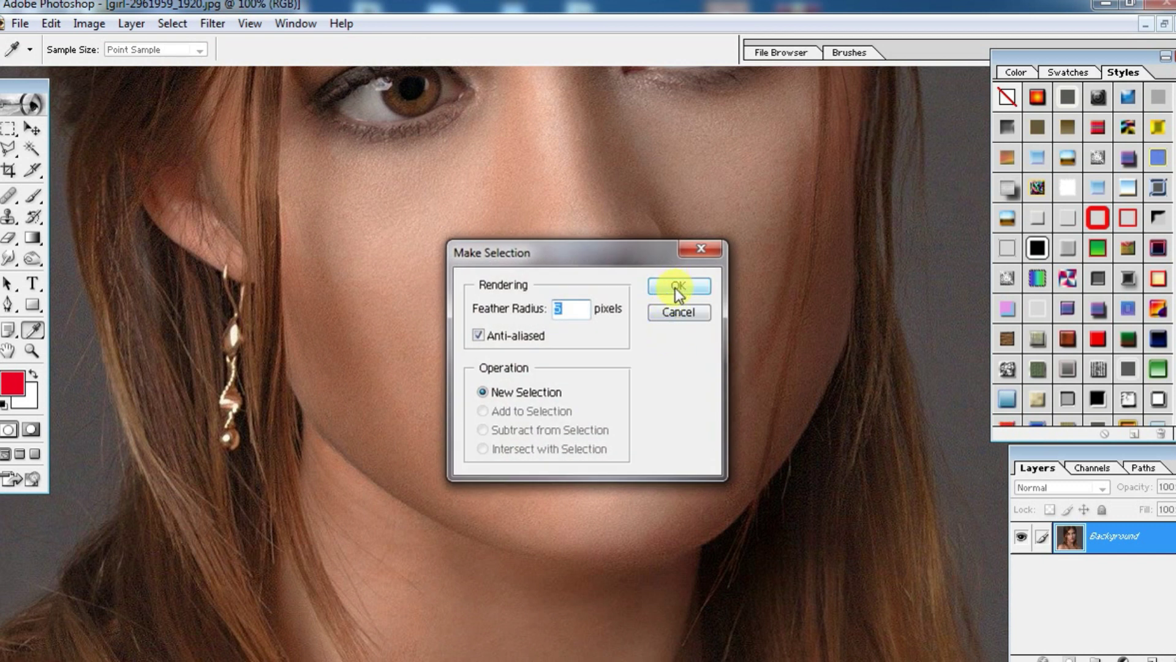
text(3)
click(675, 285)
Step: Switch to the Polygonal Lasso tool, keeping the lip selection active
right_click(625, 370)
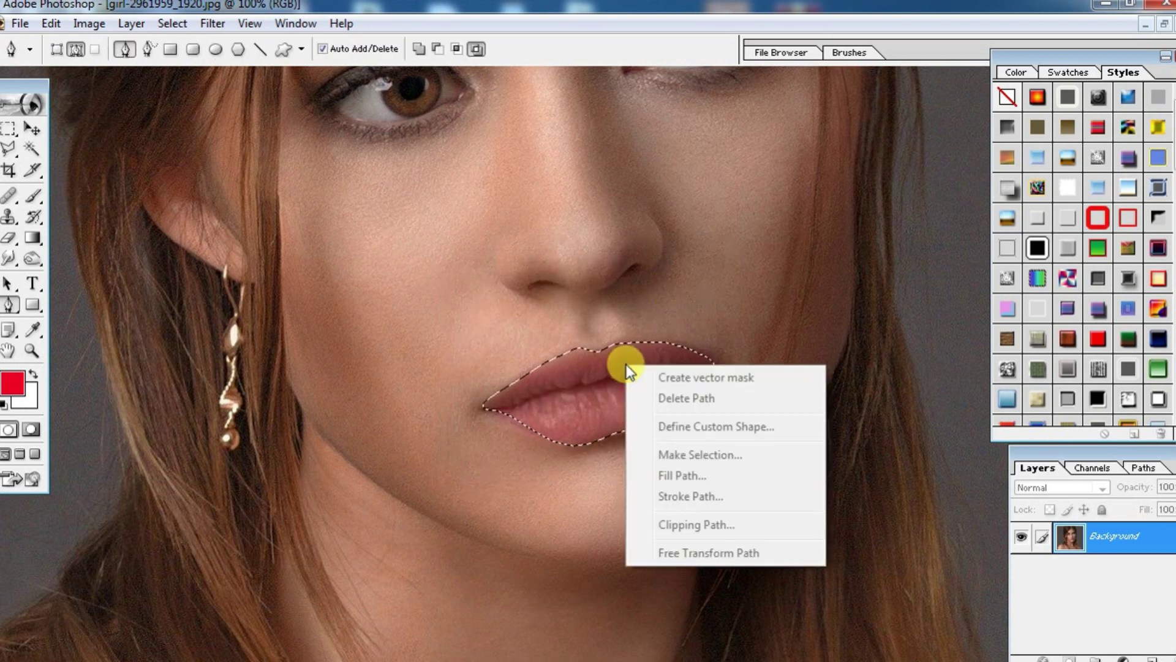
click(612, 413)
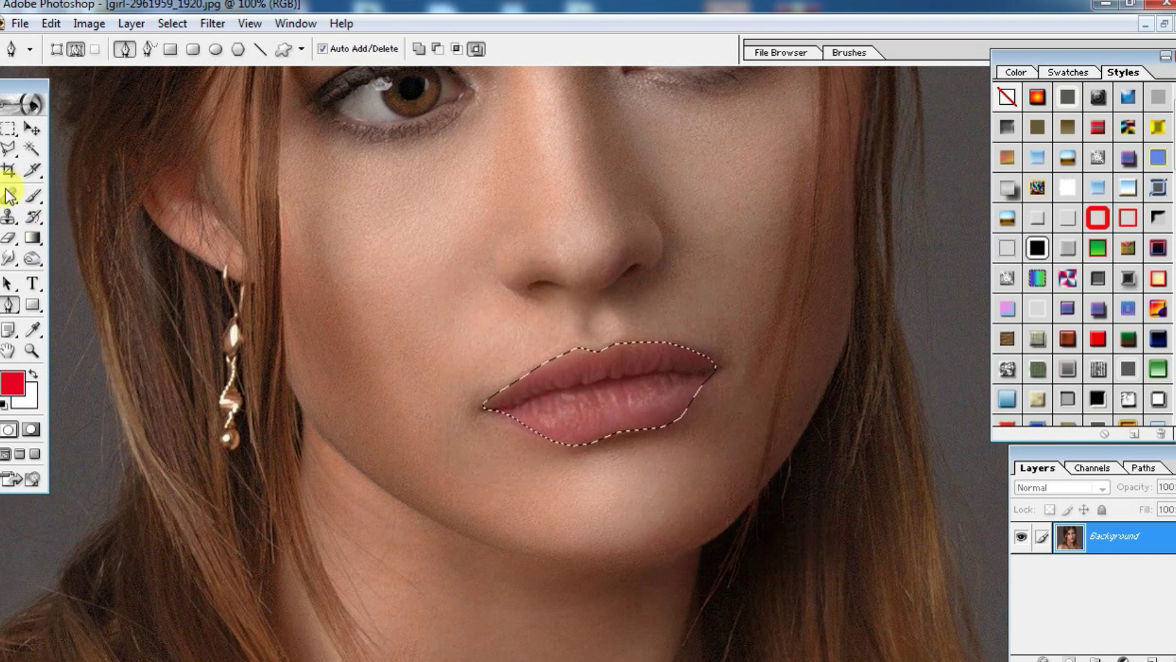
click(11, 131)
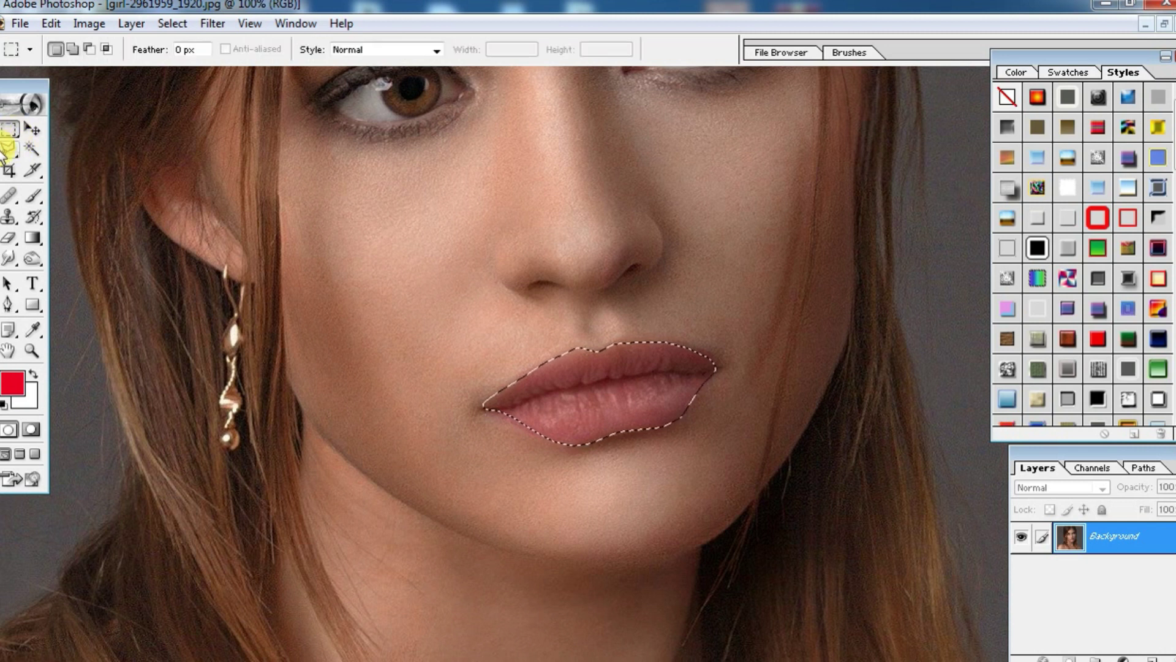
click(14, 151)
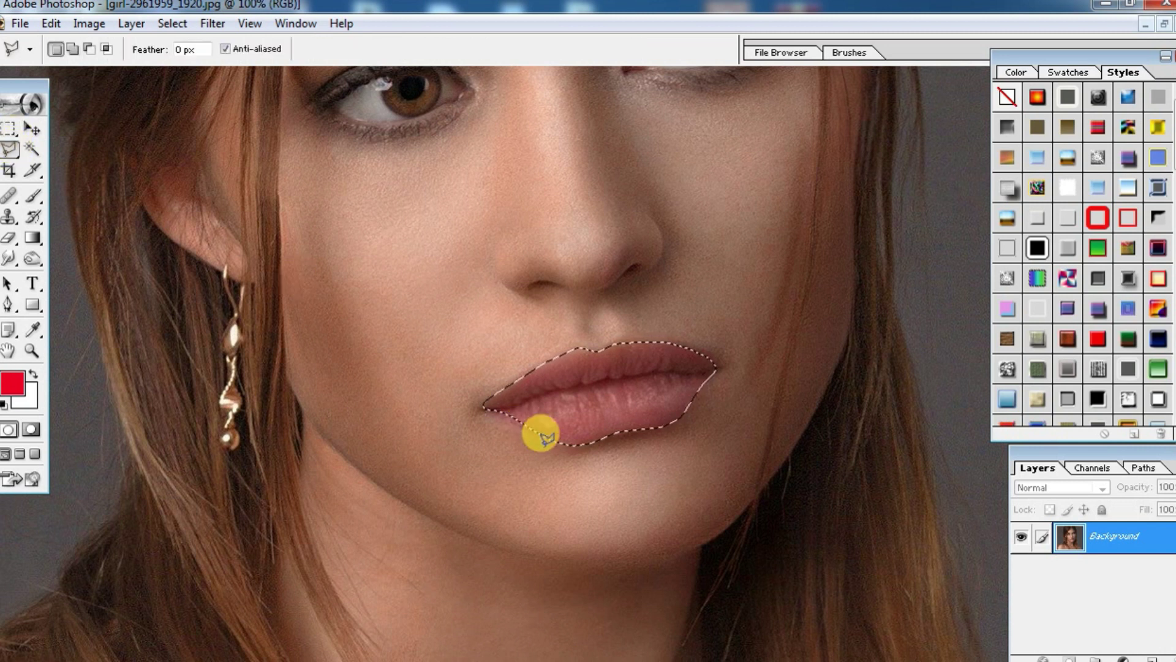
Step: Fill the lip selection with the foreground colour in Soft Light mode at 40% opacity
right_click(611, 367)
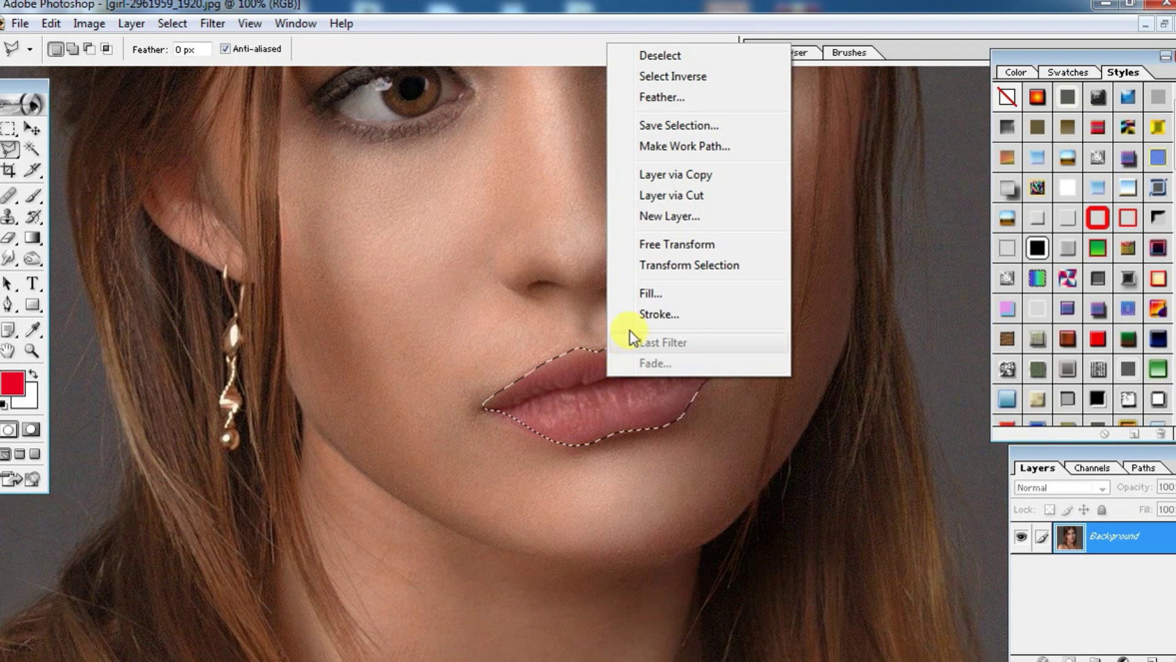
click(667, 294)
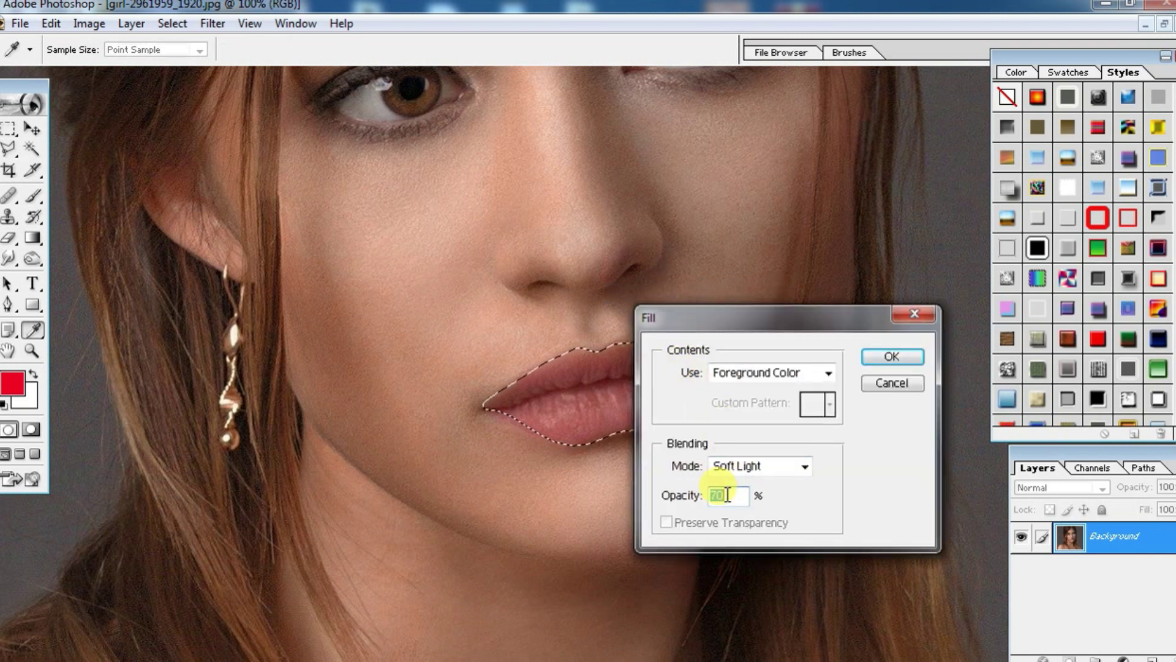
text(40)
click(773, 463)
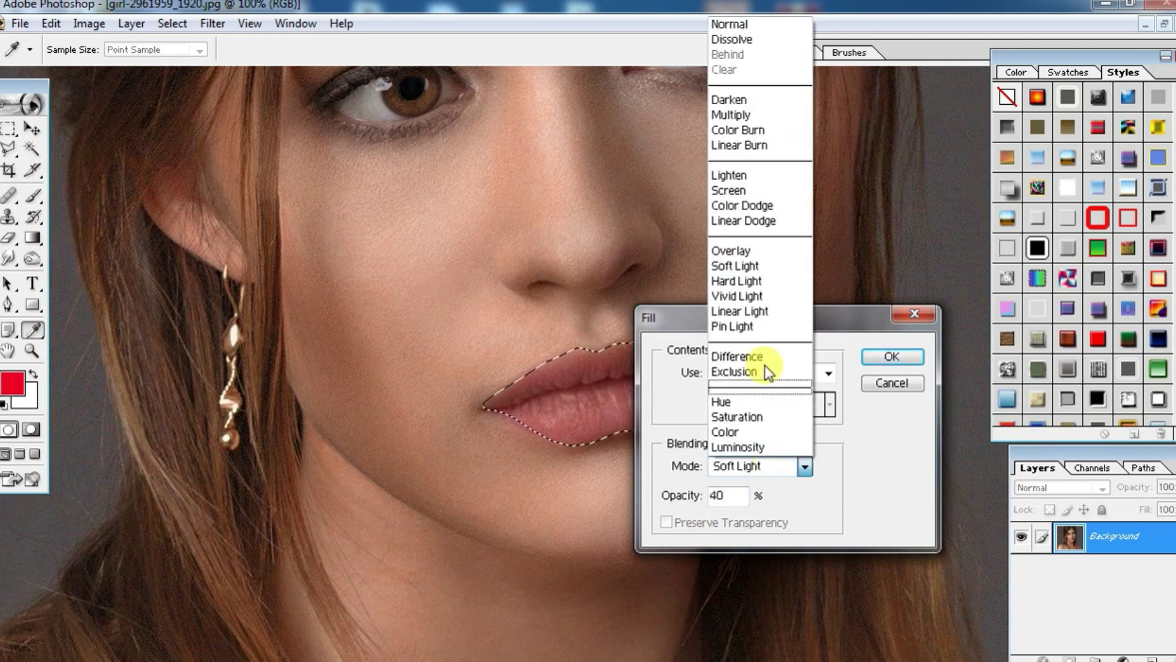
click(768, 269)
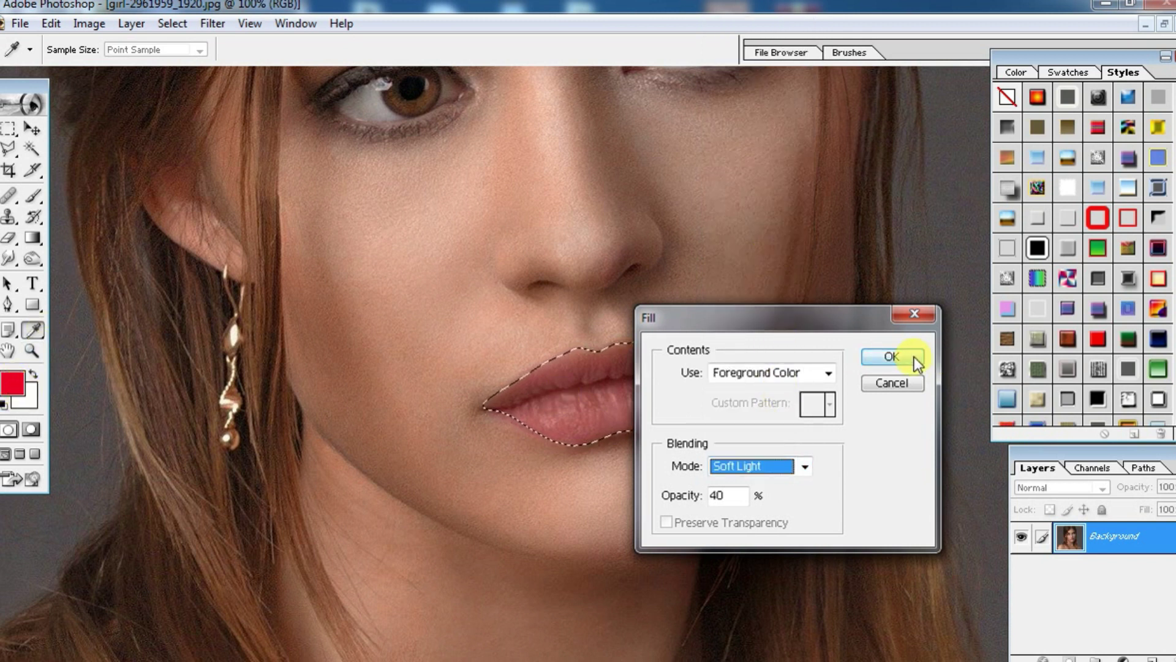
click(892, 357)
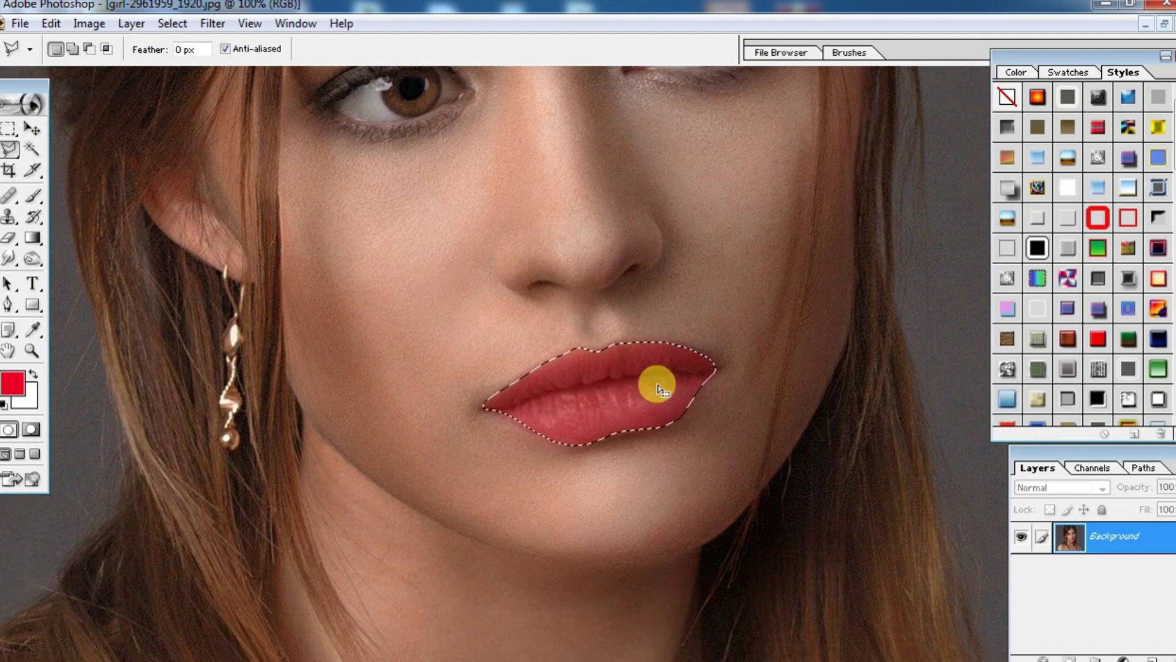
key(ctrl+d)
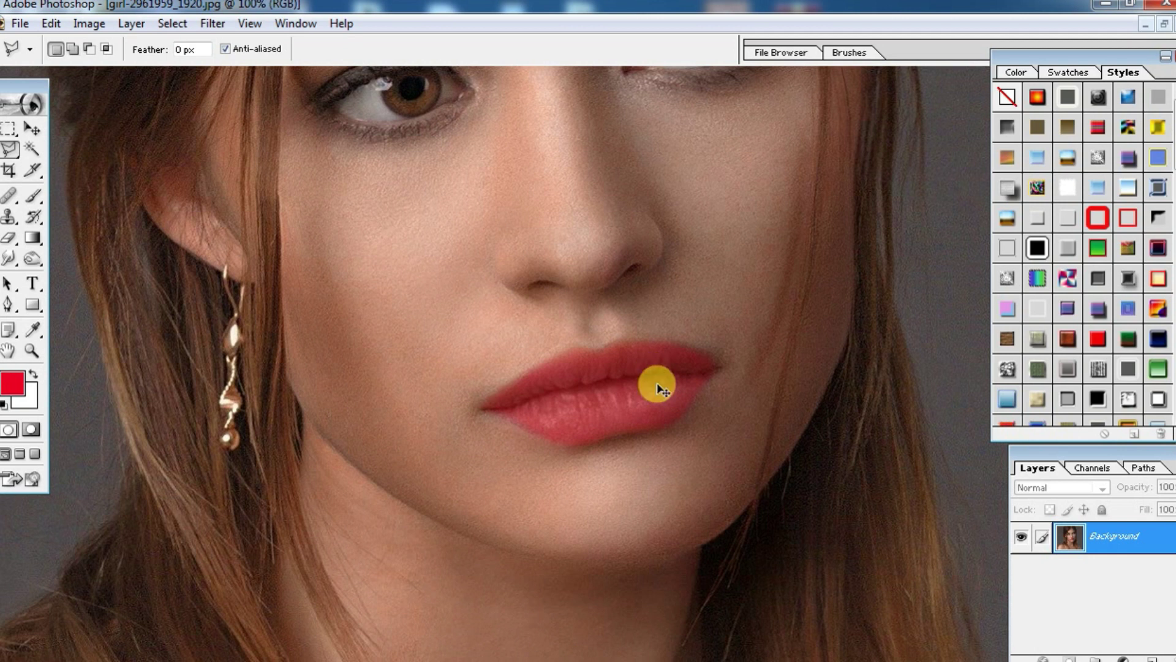
key(ctrl+minus)
key(ctrl+minus)
key(ctrl+minus)
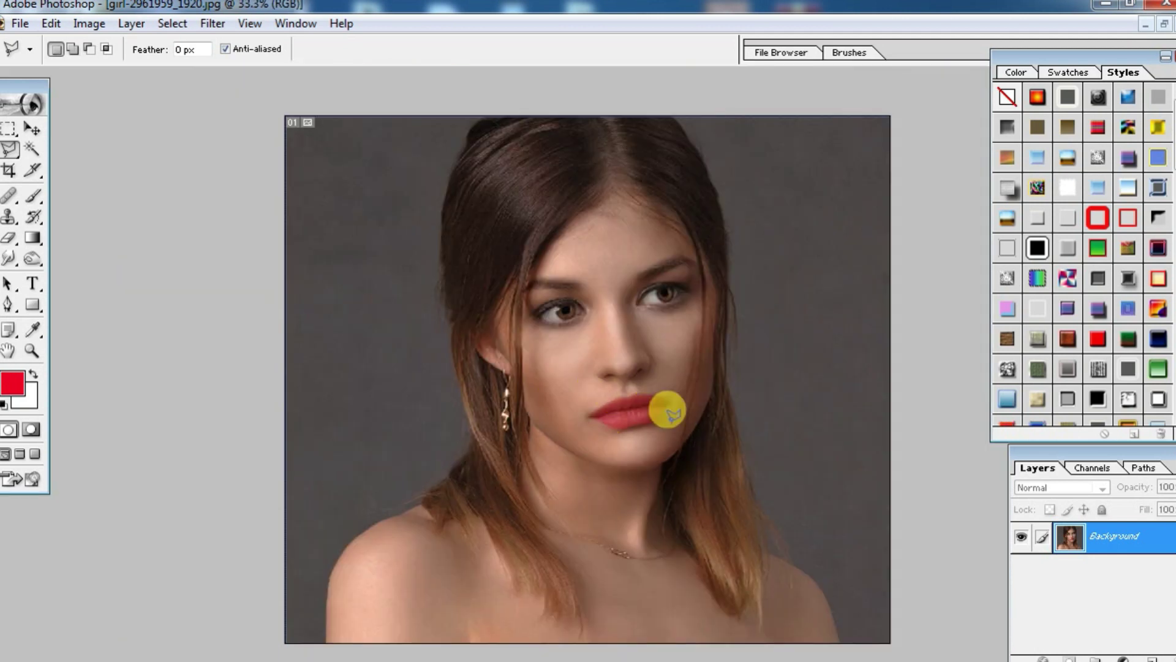
click(36, 130)
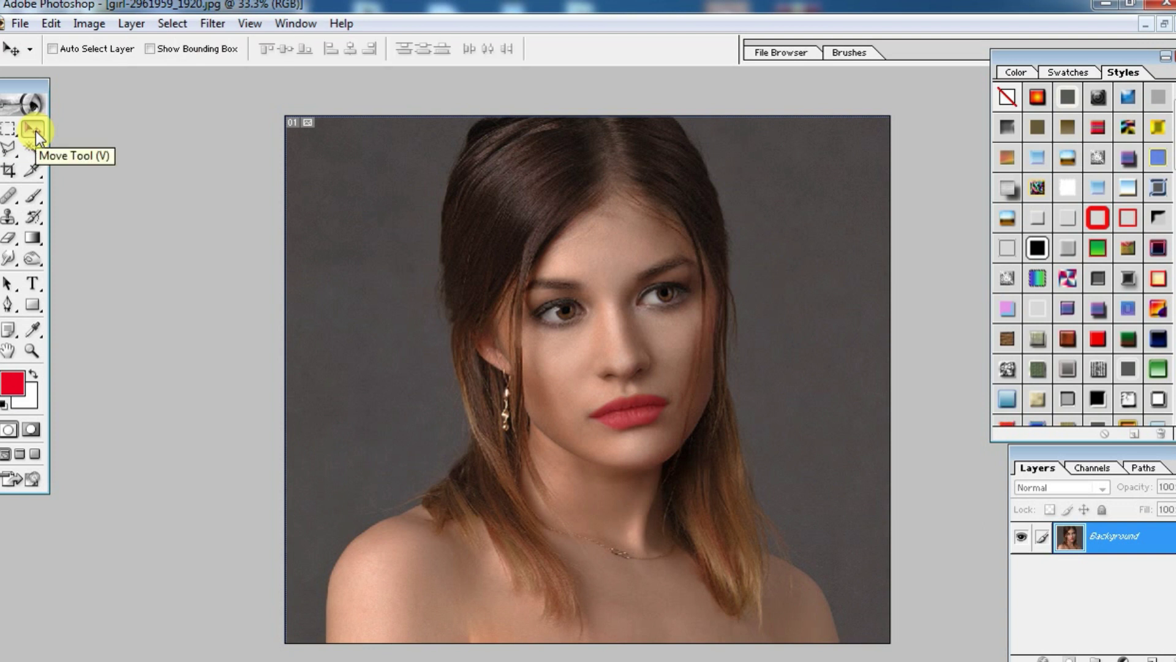
key(ctrl+plus)
key(ctrl+plus)
key(ctrl+plus)
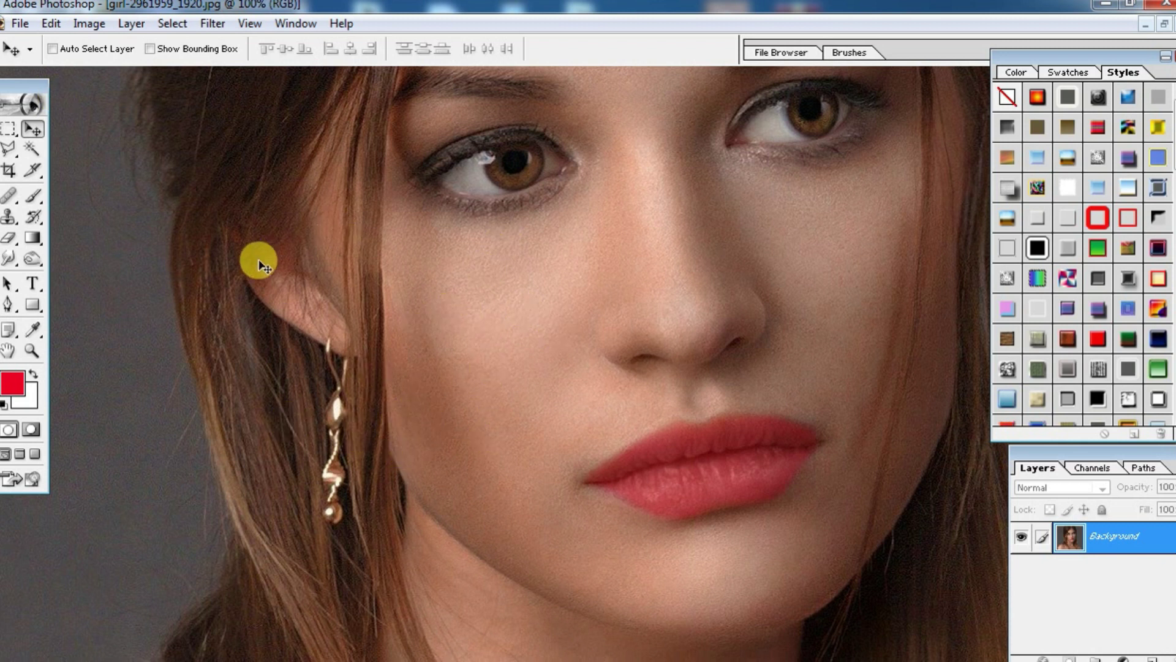
Step: Make a trial burn stroke on the cheek and set the foreground colour to red EA0000
click(34, 262)
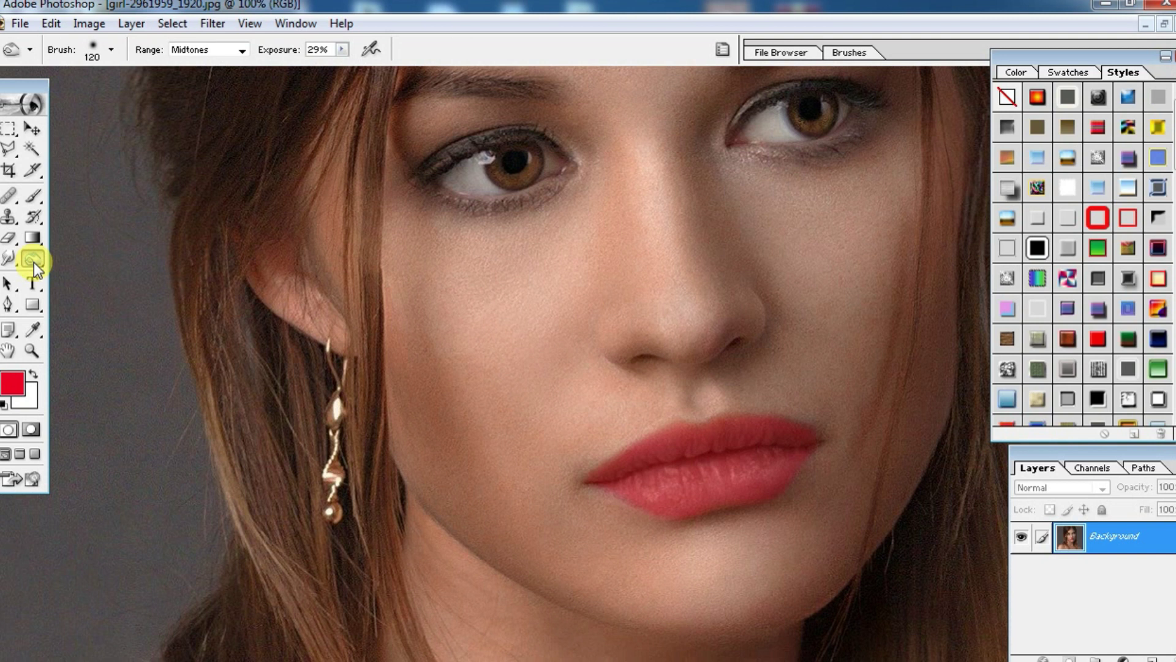
drag(473, 355, 454, 379)
click(12, 384)
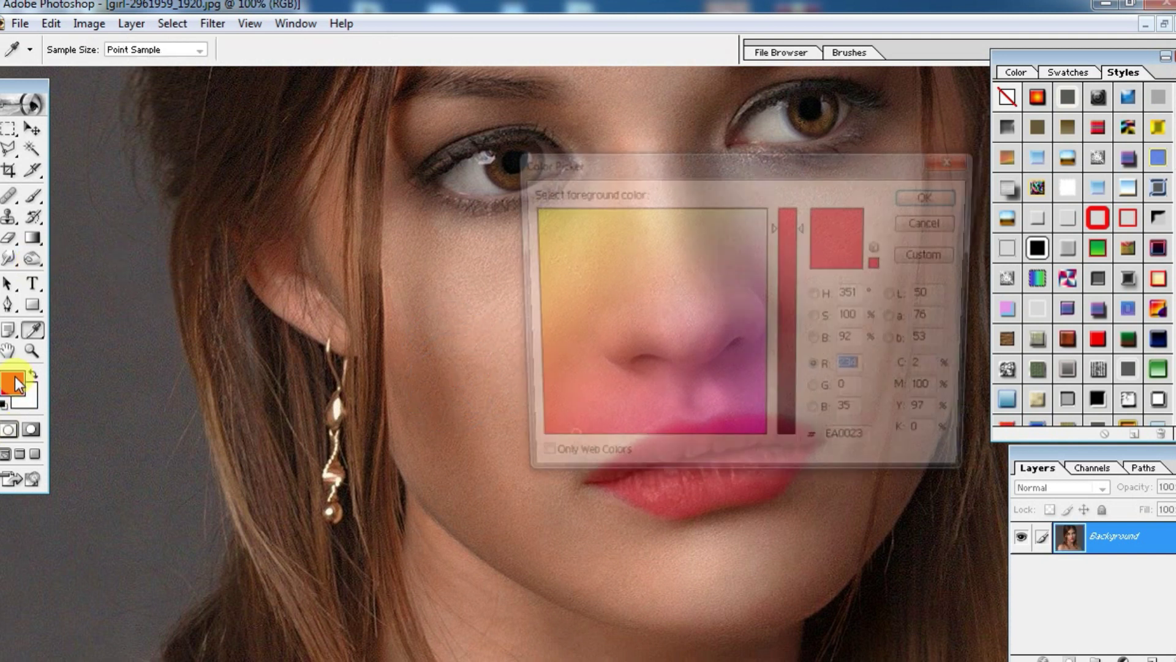
click(527, 447)
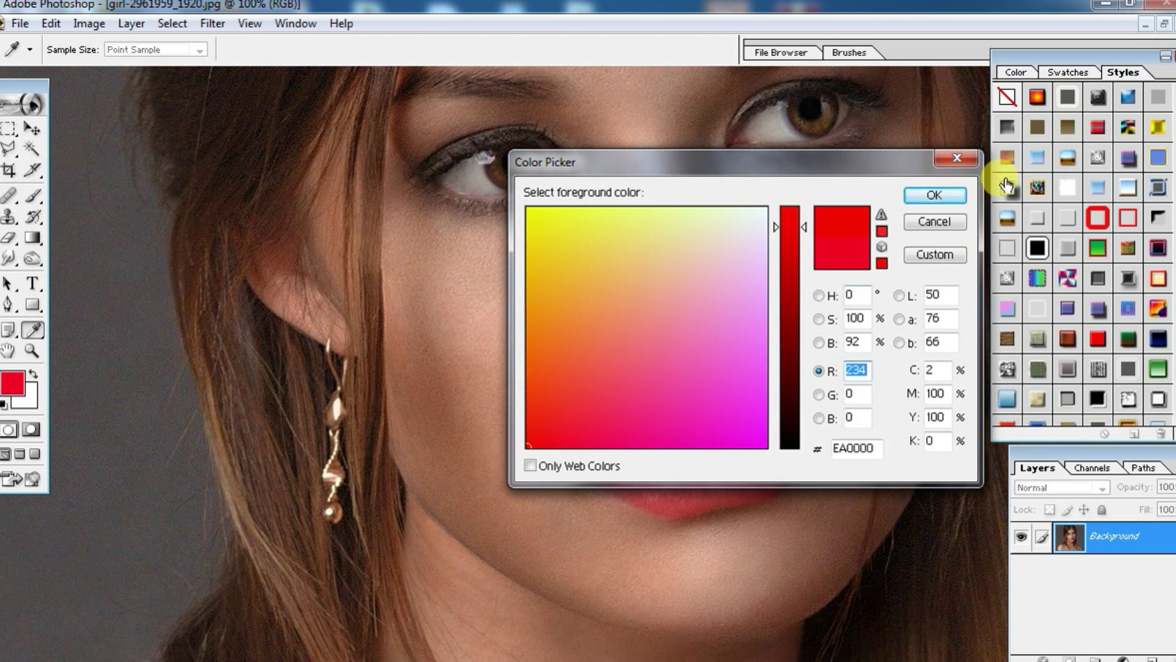
click(925, 199)
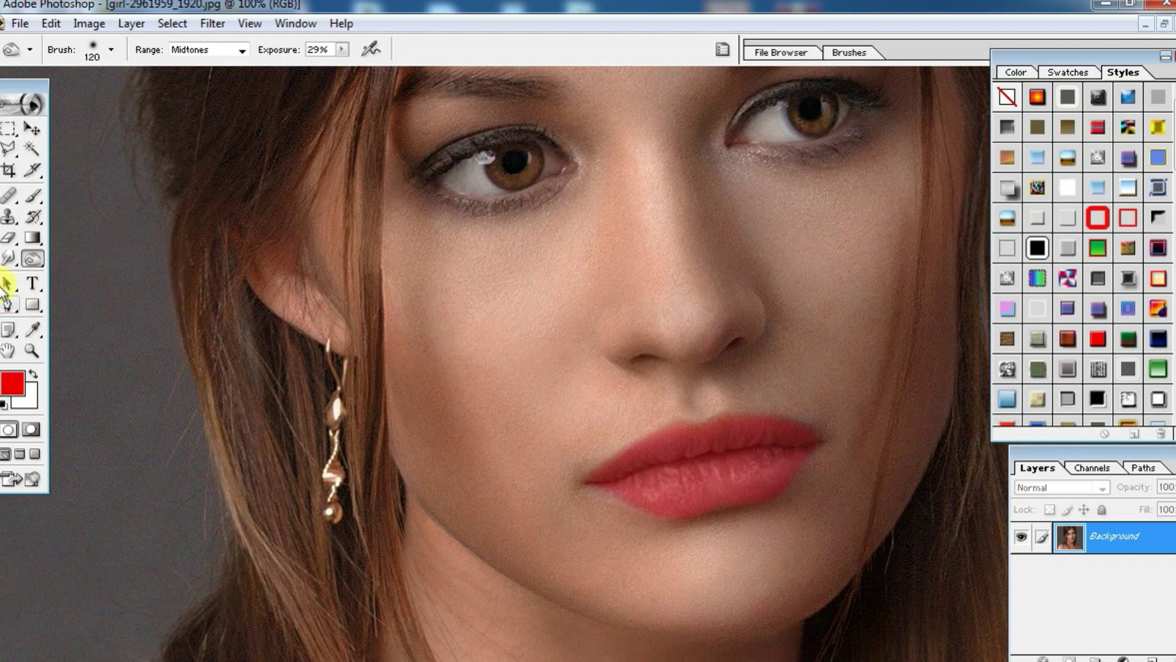
Step: Reselect Burn, undo a stroke, deselect the lips and darken the cheek below the ear
click(25, 256)
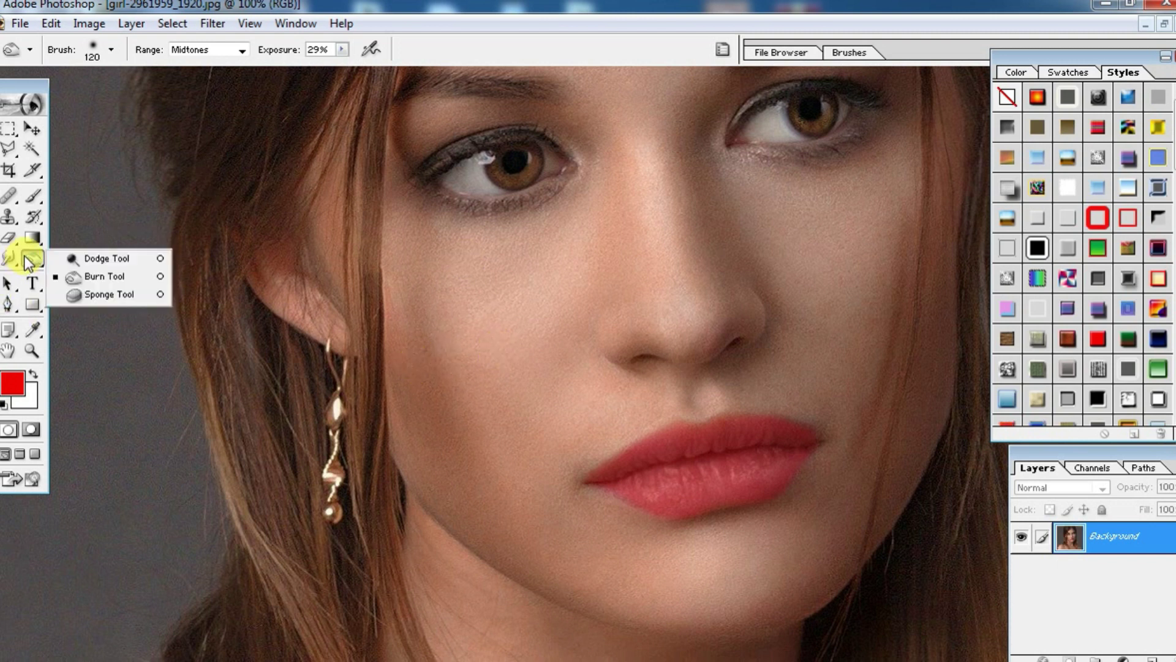
click(112, 276)
mouse_move(429, 375)
mouse_down()
mouse_move(446, 380)
mouse_move(452, 349)
mouse_move(472, 400)
mouse_up()
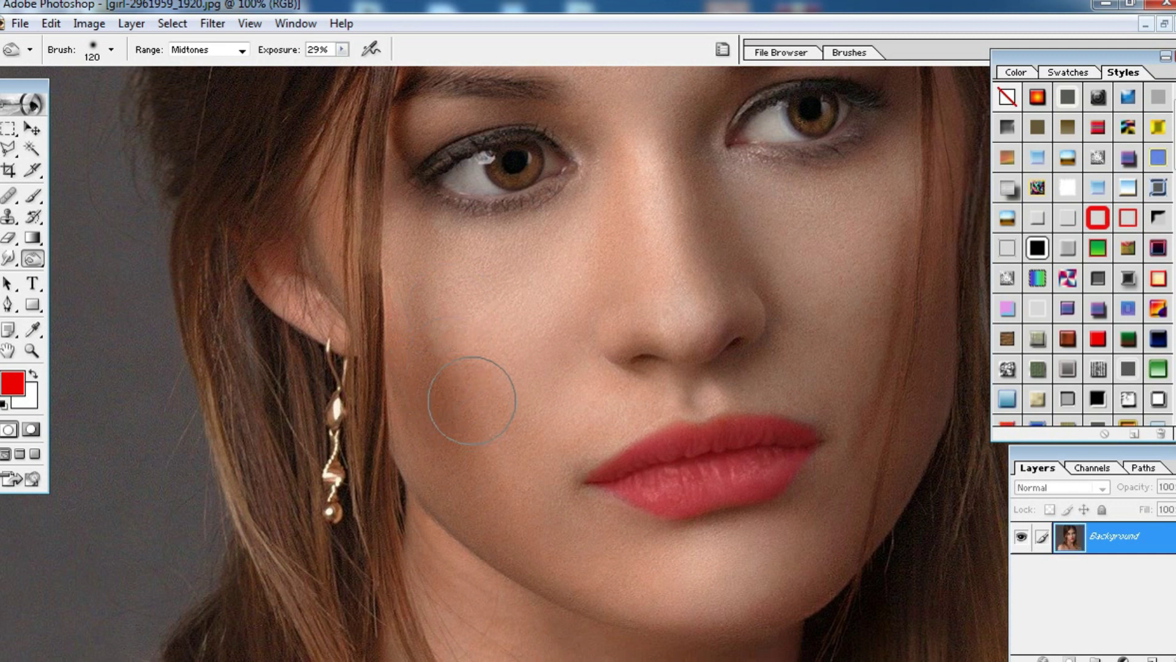
key(ctrl+alt+z)
key(ctrl+alt+z)
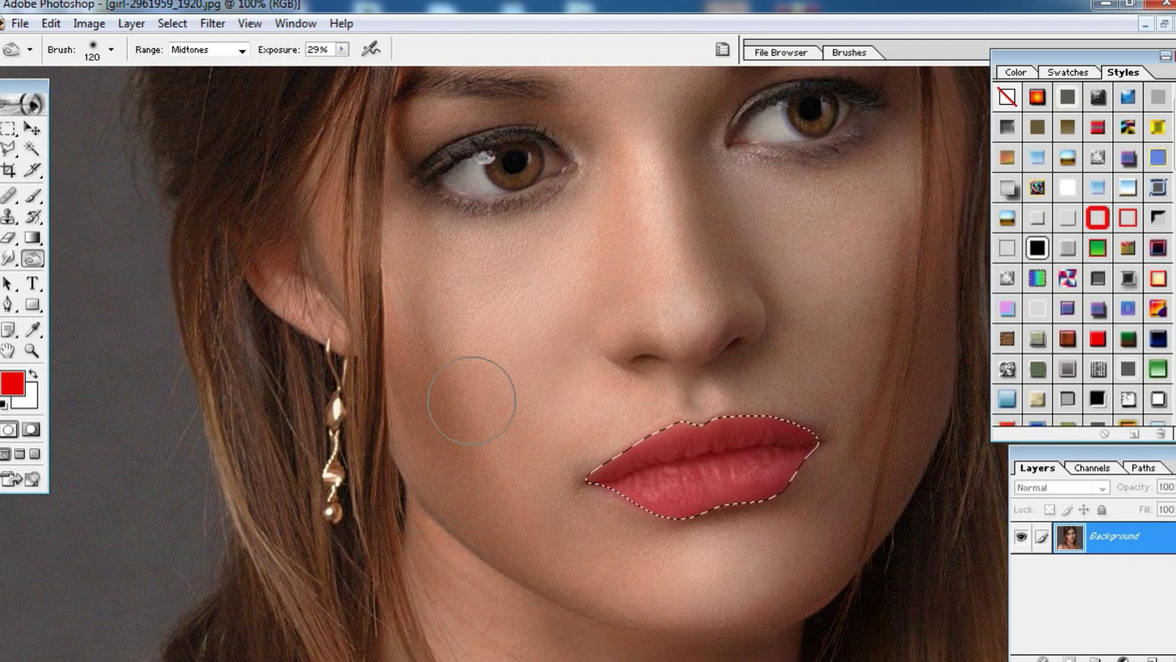
key(ctrl+d)
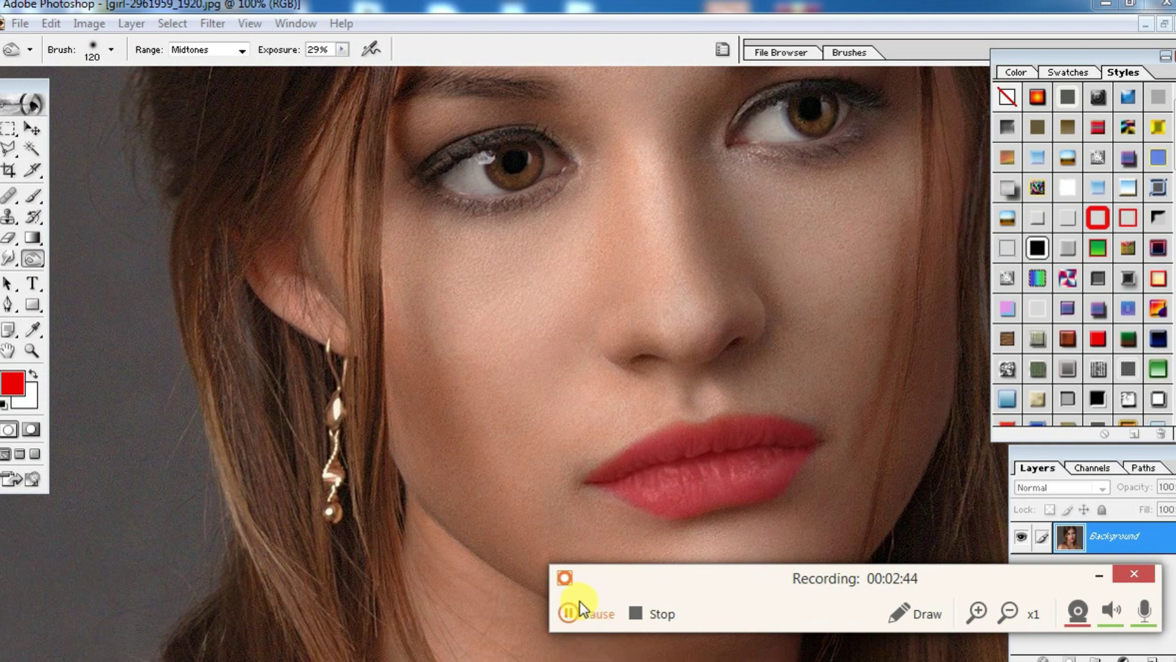
click(585, 611)
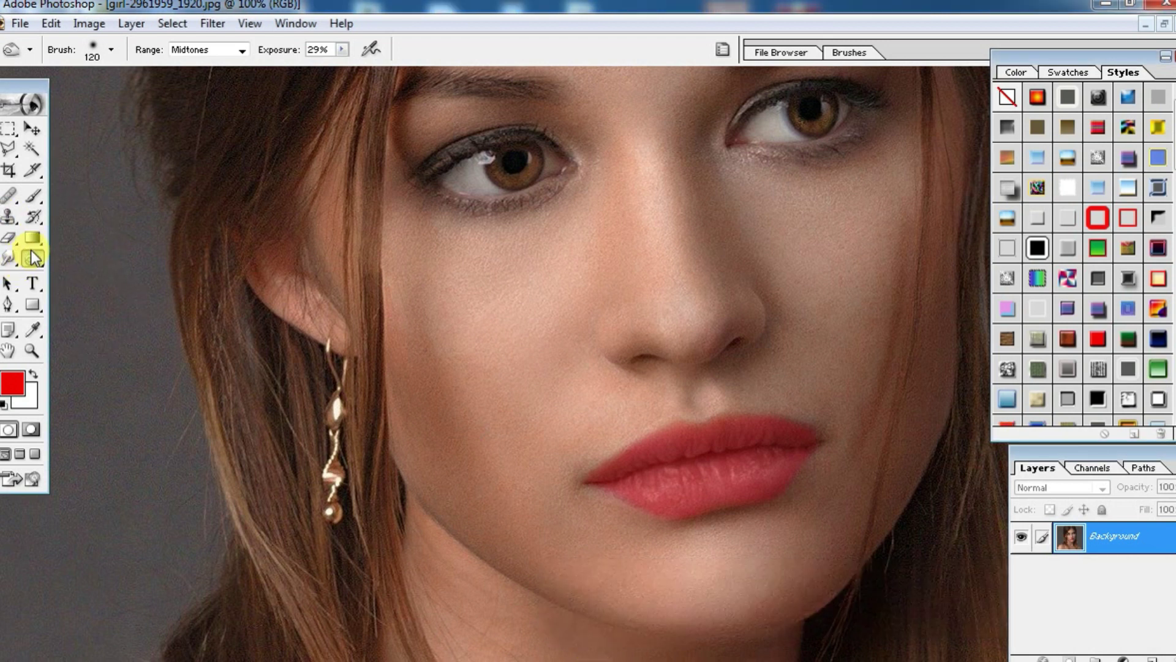
mouse_move(454, 380)
mouse_down()
mouse_move(460, 342)
mouse_move(441, 341)
mouse_move(454, 394)
mouse_move(441, 361)
mouse_move(443, 452)
mouse_up()
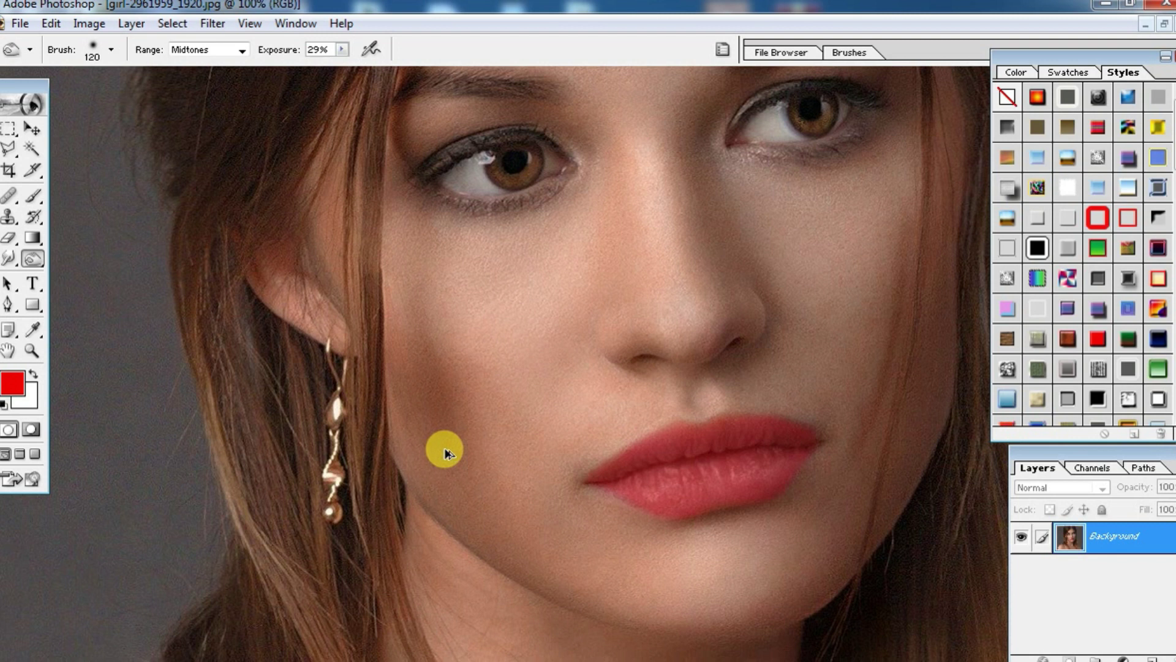
Step: Select the Brush tool with Soft Light mode and 24% opacity
click(32, 260)
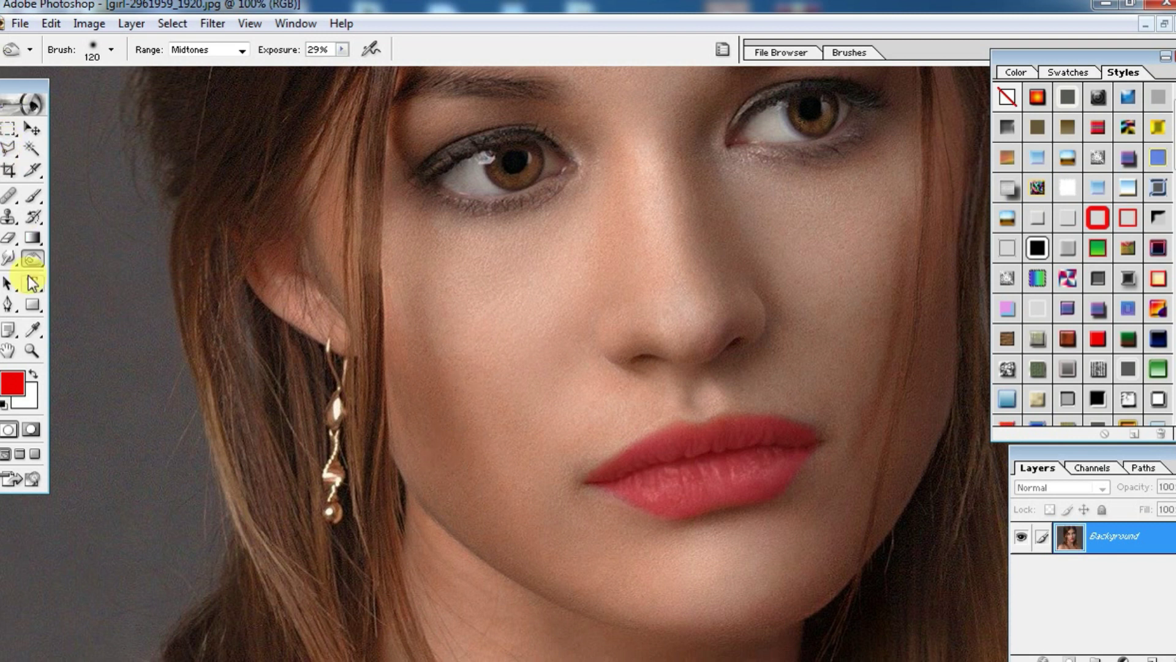
click(34, 195)
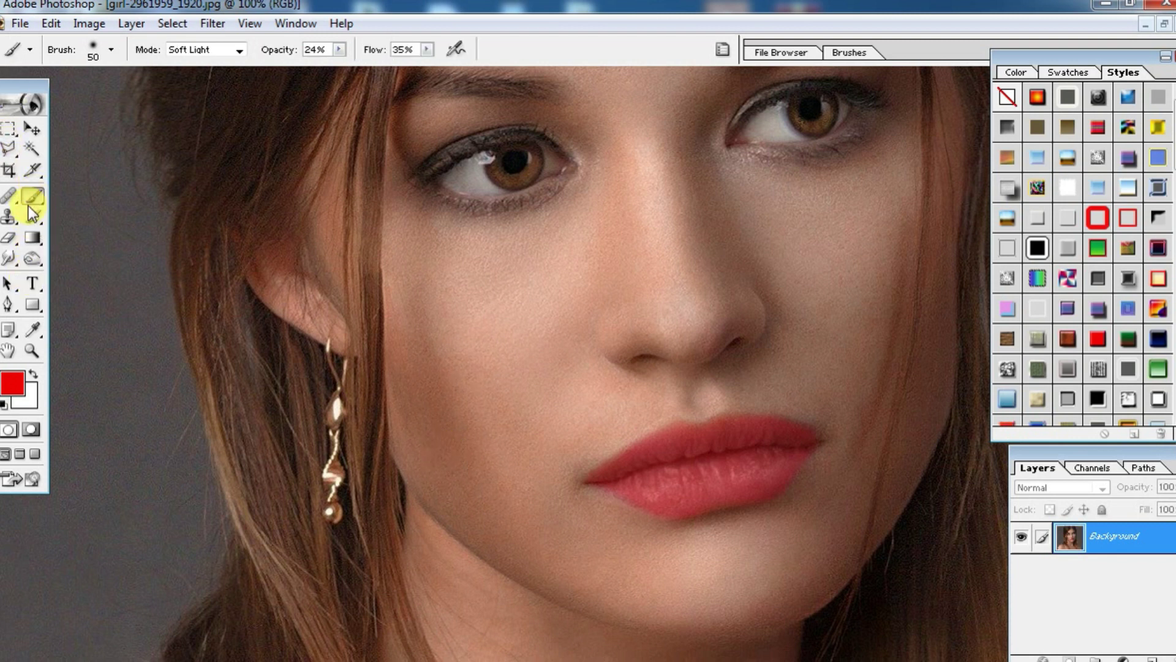
click(428, 50)
click(429, 49)
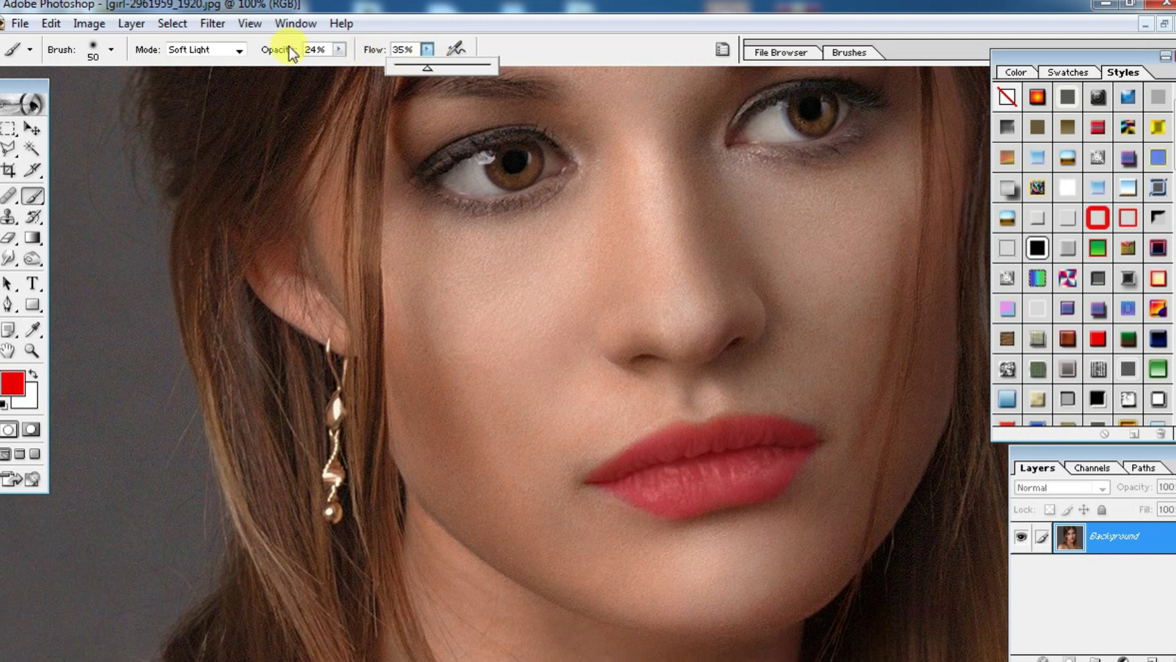
click(338, 50)
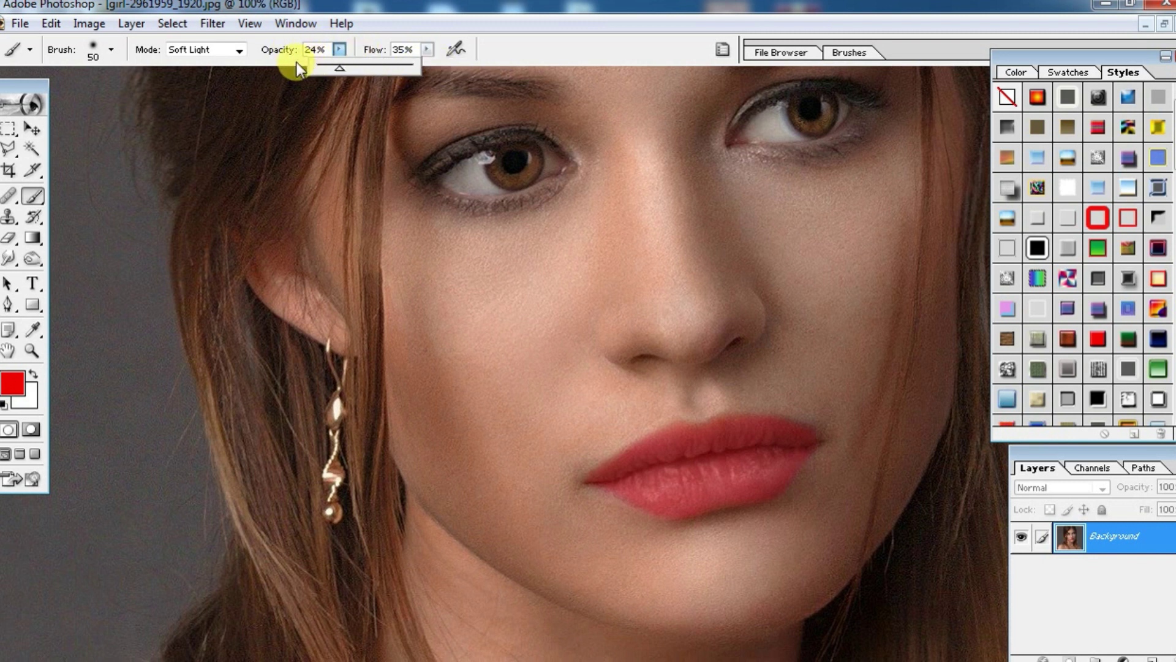
click(228, 50)
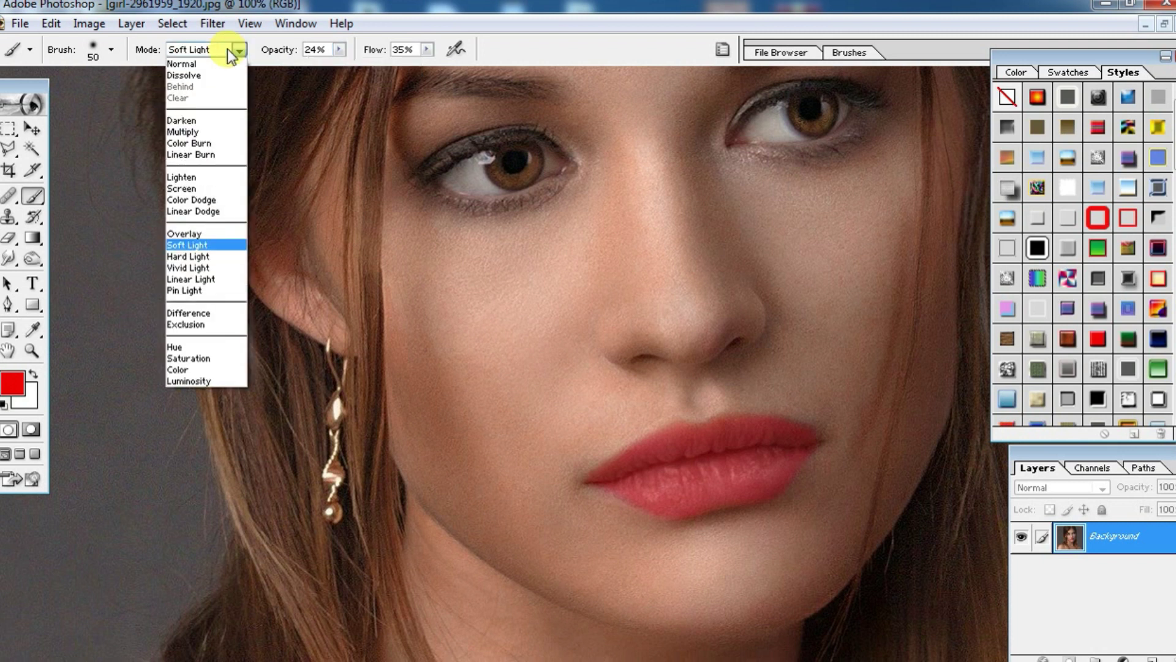
click(191, 244)
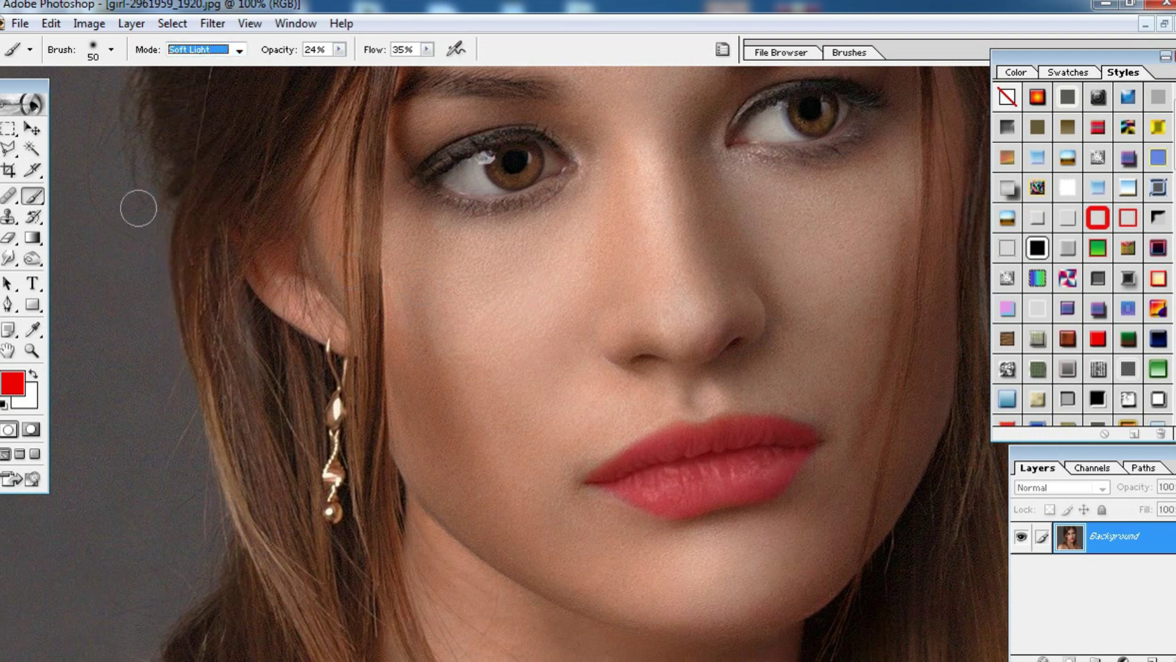
Step: Test a blush stroke at 83% flow, undo it, and lower flow to 32%
click(427, 50)
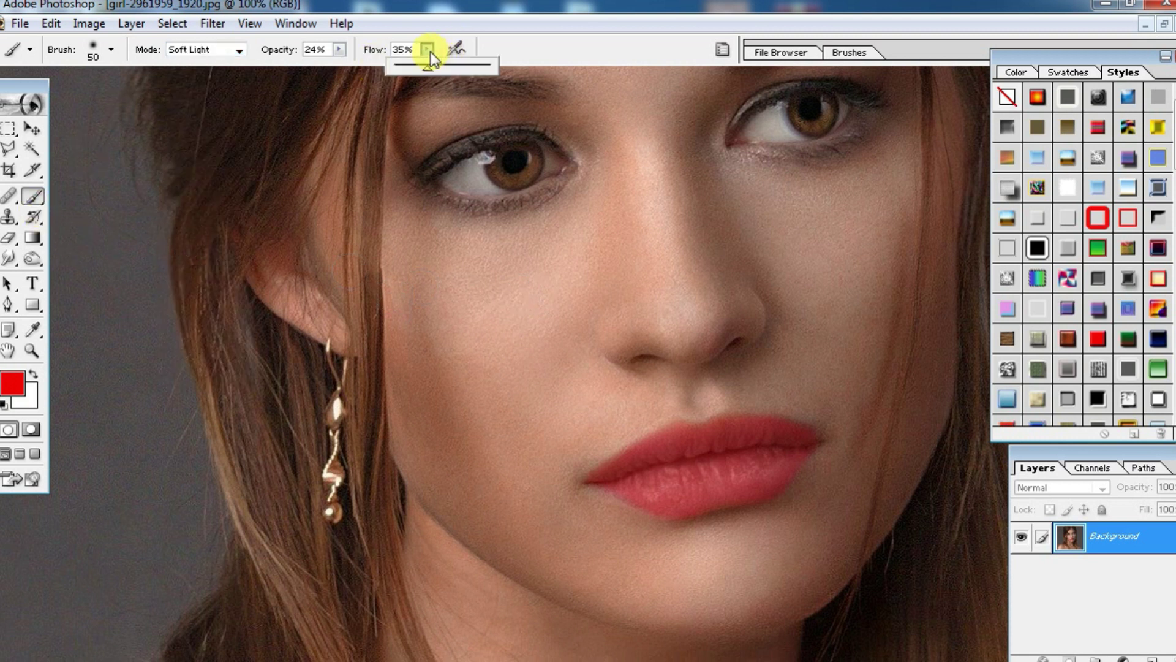
drag(441, 66, 473, 72)
drag(424, 316, 428, 344)
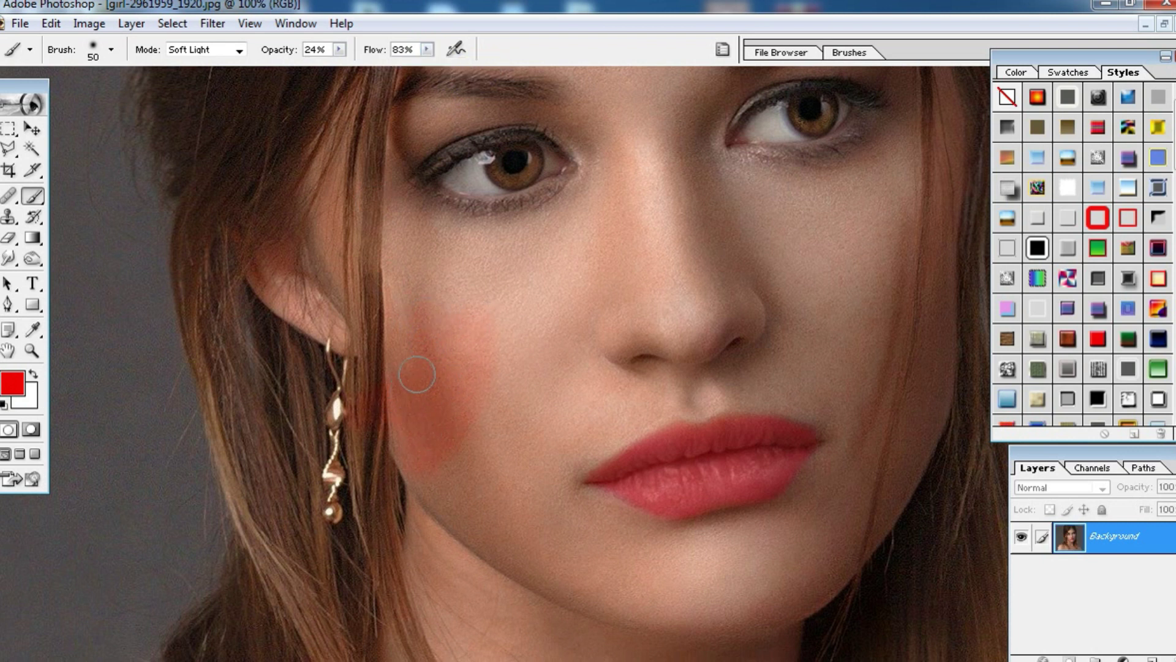
key(ctrl+alt+z)
key(ctrl+alt+z)
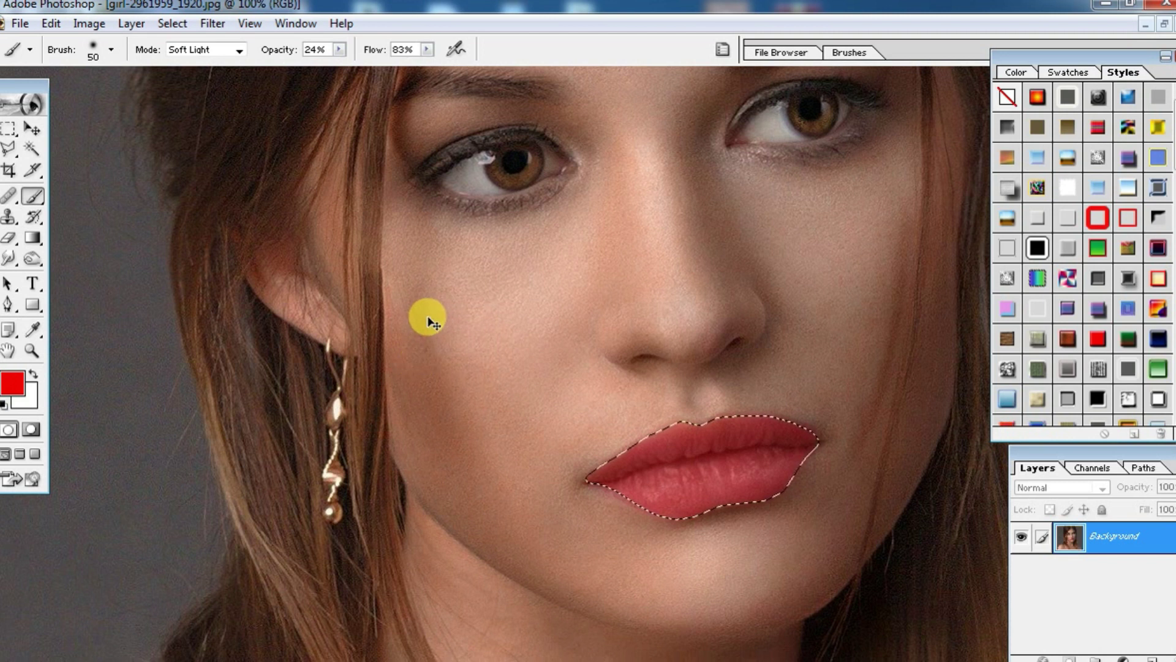
key(ctrl+d)
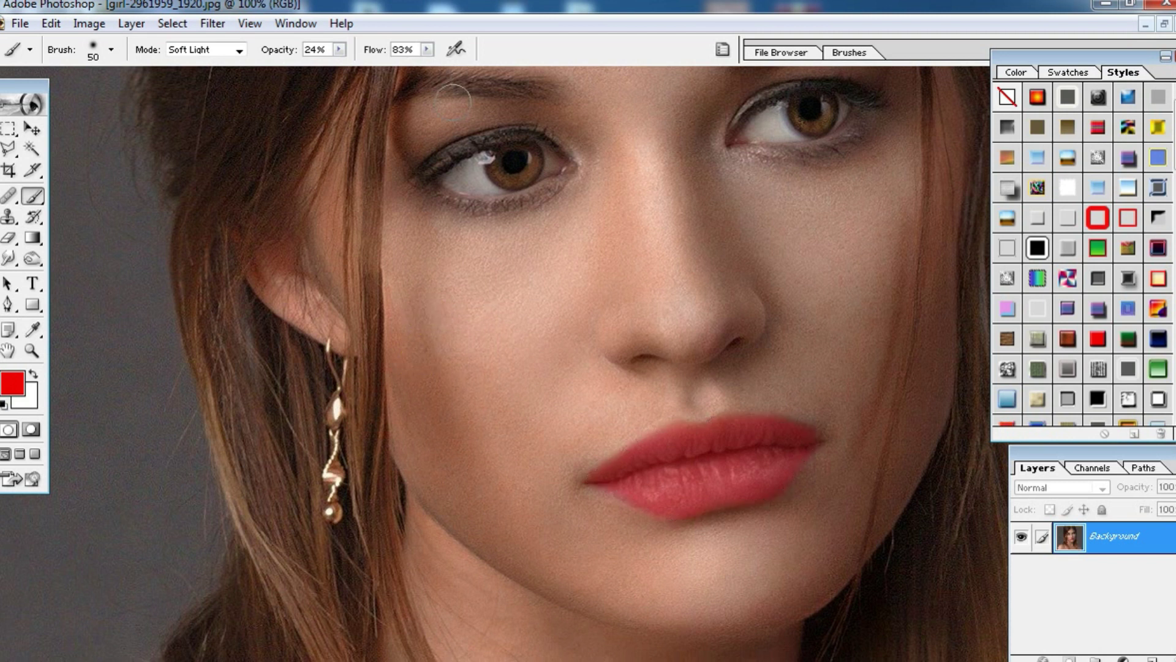
drag(427, 49, 373, 68)
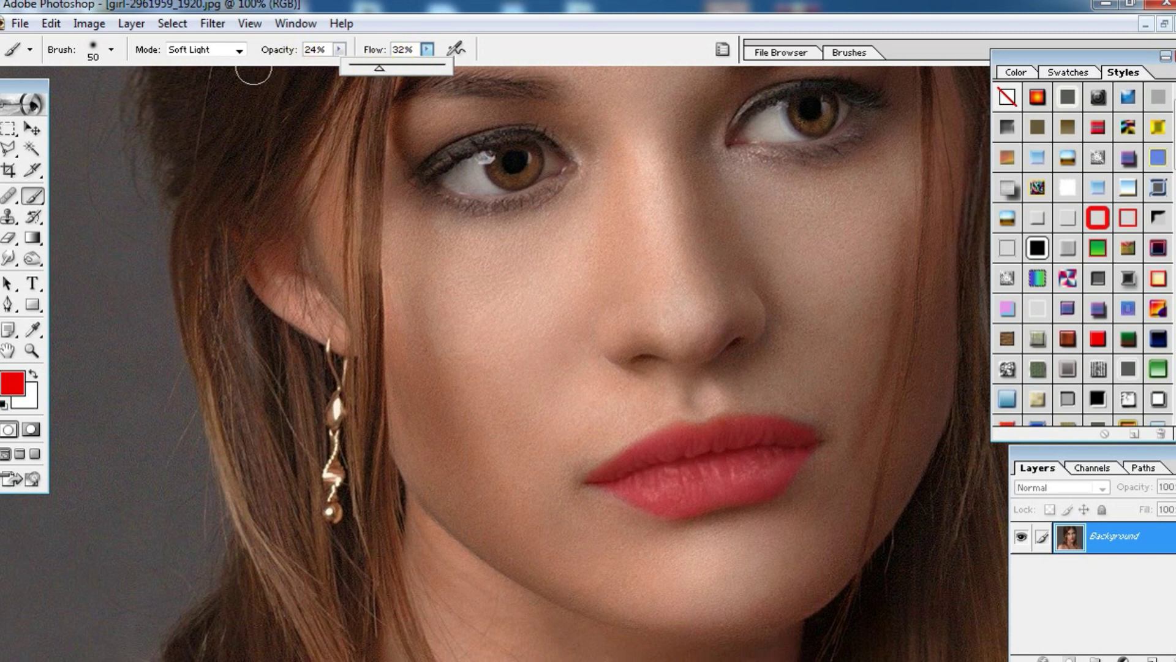
Step: Set the brush Master Diameter to 167 px
click(22, 194)
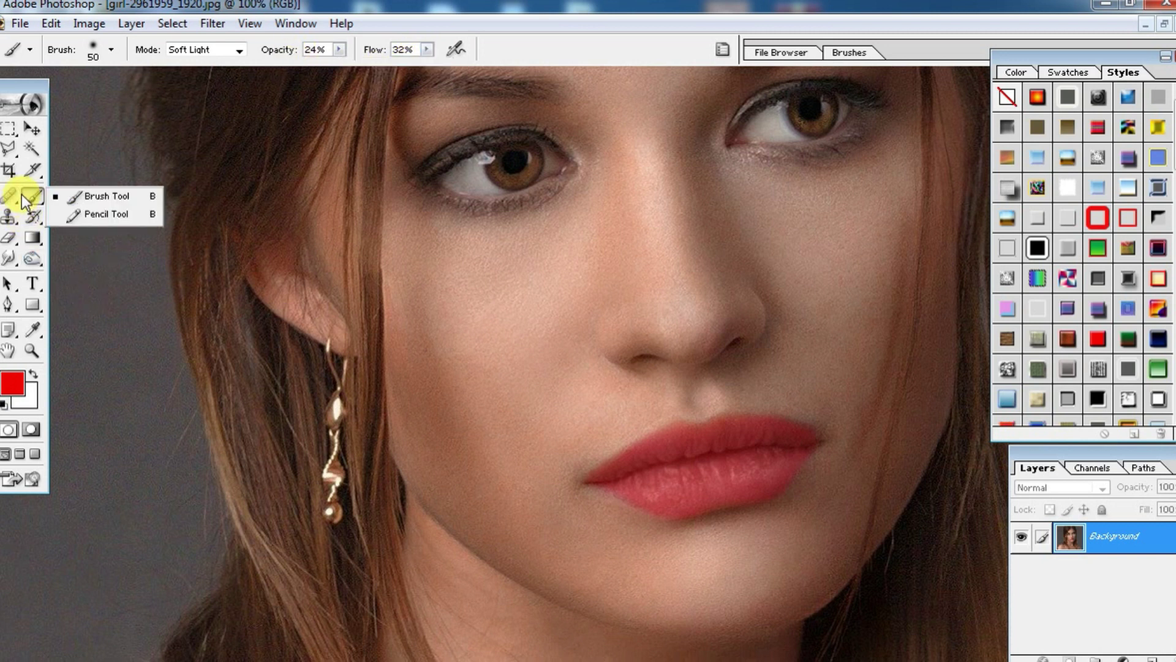
click(110, 49)
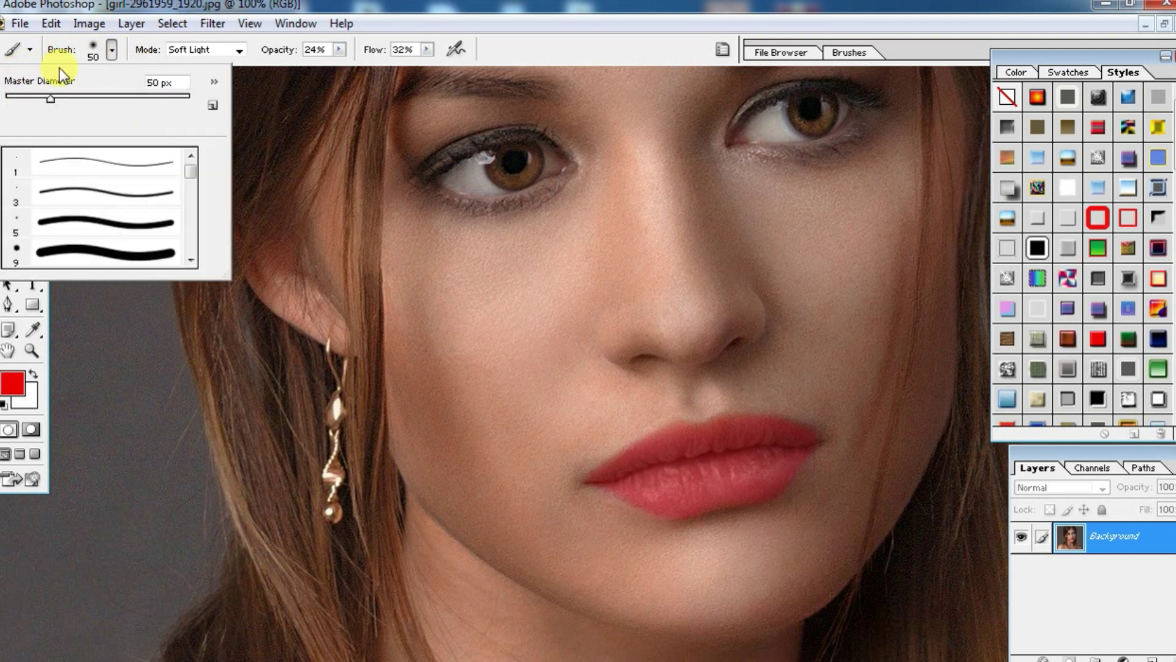
drag(63, 97, 79, 100)
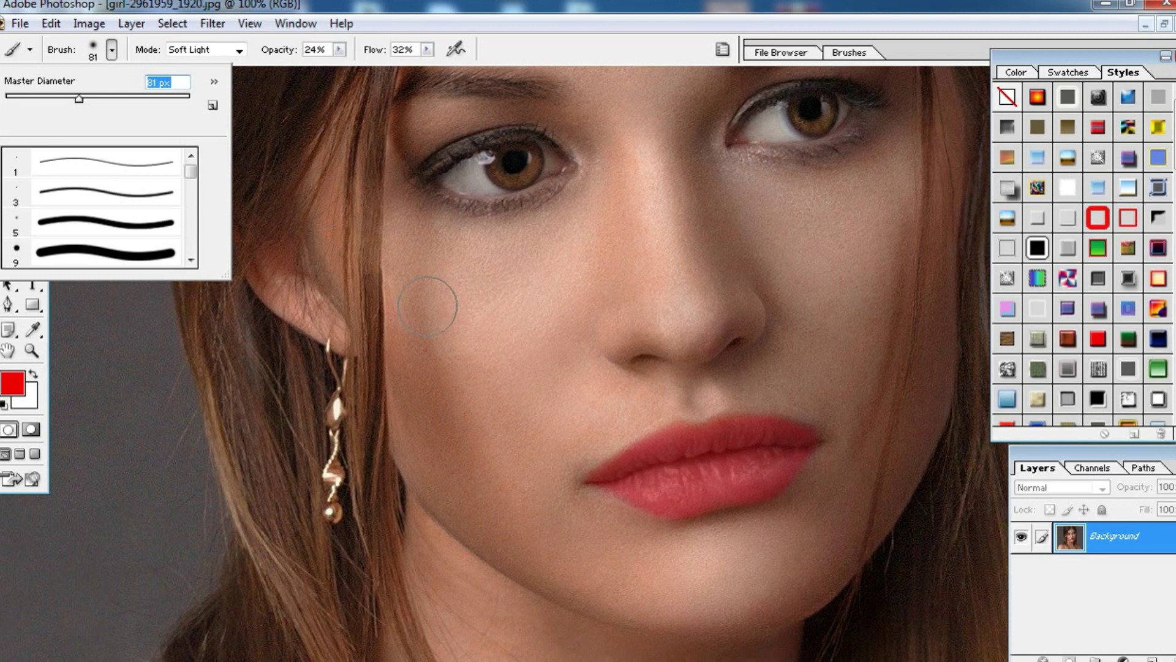
click(161, 97)
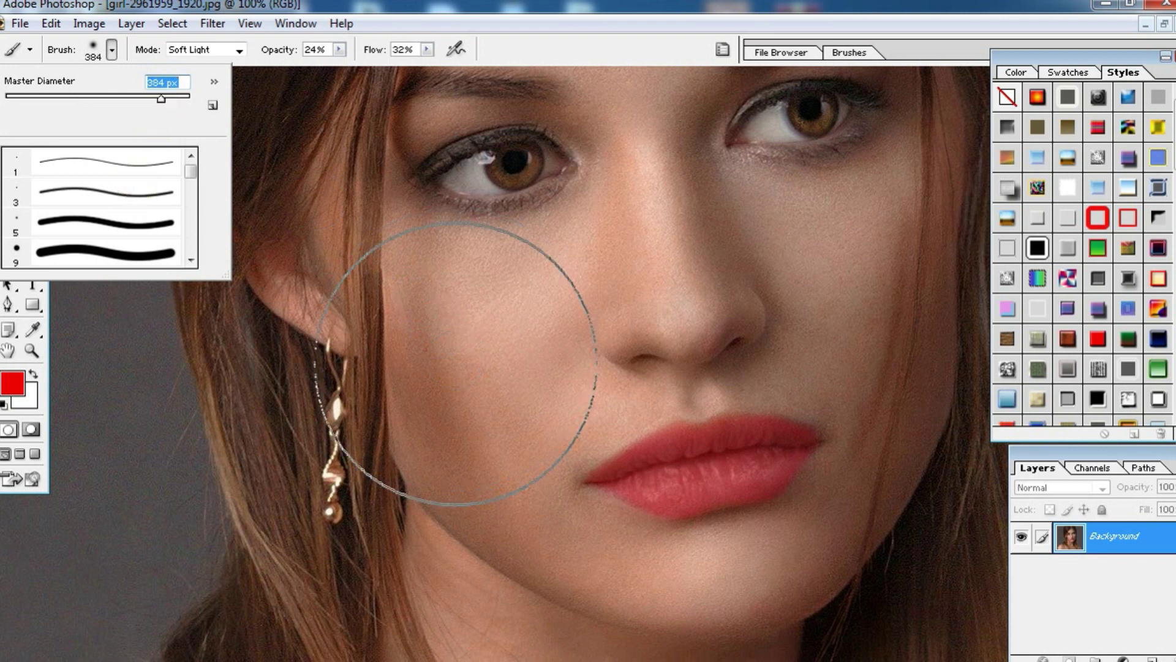
click(129, 96)
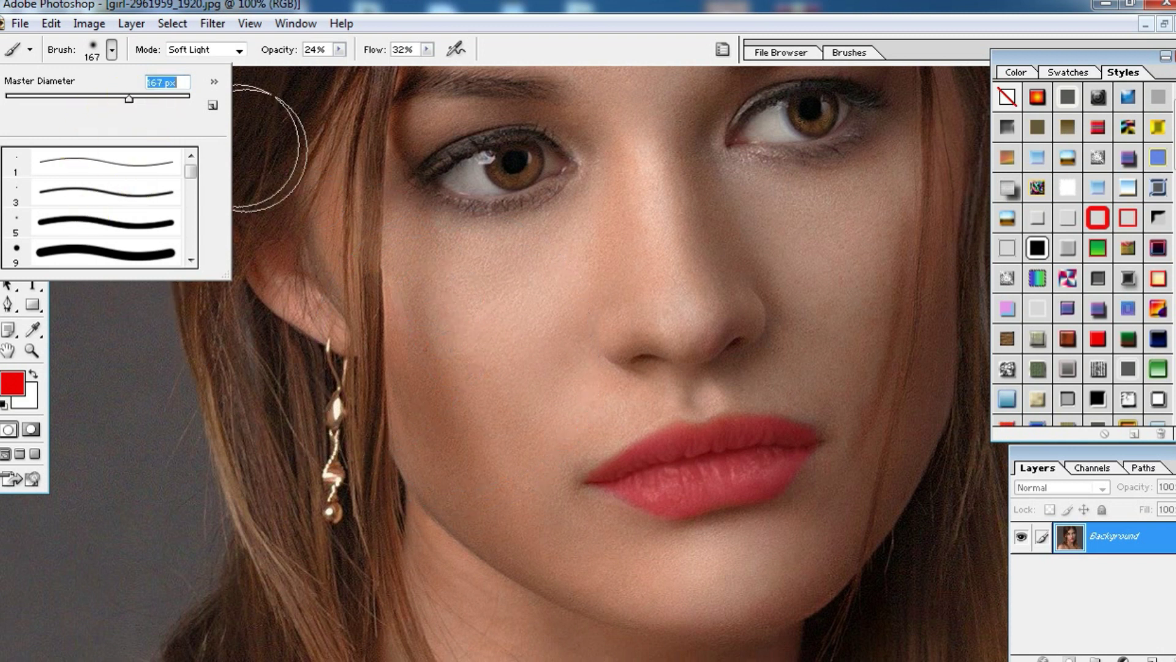
click(458, 336)
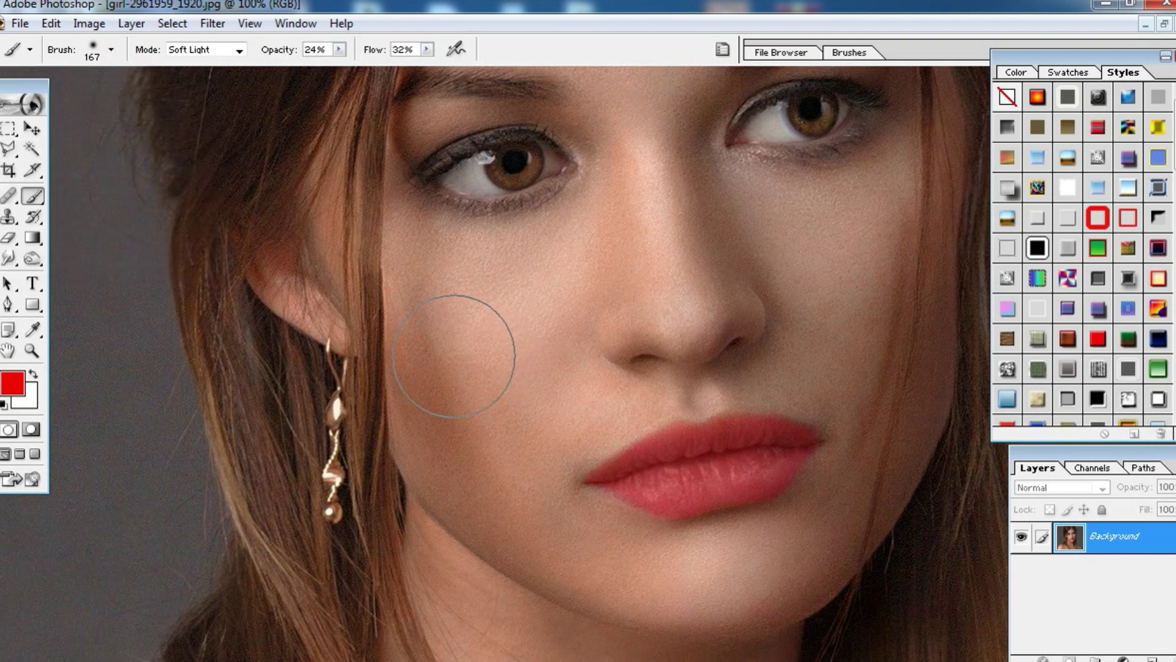
Step: Paint soft red blush over both cheeks and zoom out to 50%
mouse_move(453, 344)
mouse_down()
mouse_move(467, 368)
mouse_move(457, 431)
mouse_move(449, 314)
mouse_move(459, 409)
mouse_up()
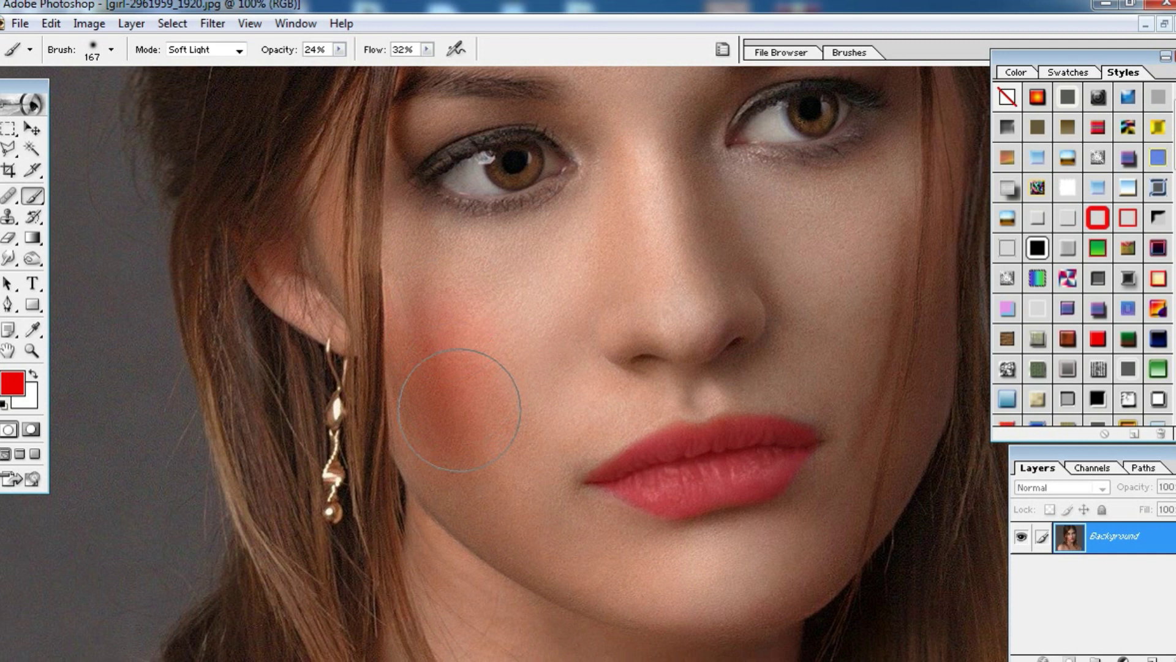
mouse_move(919, 276)
mouse_down()
mouse_move(893, 268)
mouse_move(913, 388)
mouse_move(913, 333)
mouse_move(882, 294)
mouse_move(880, 381)
mouse_up()
mouse_move(444, 288)
mouse_down()
mouse_move(420, 376)
mouse_move(433, 396)
mouse_up()
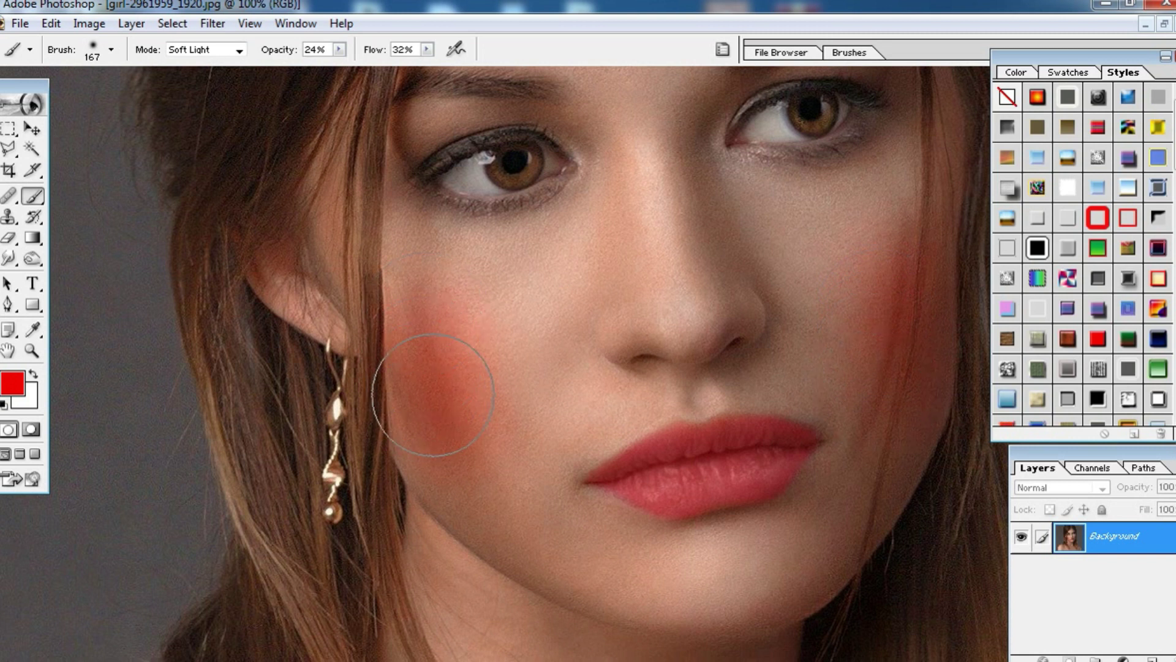
key(ctrl+minus)
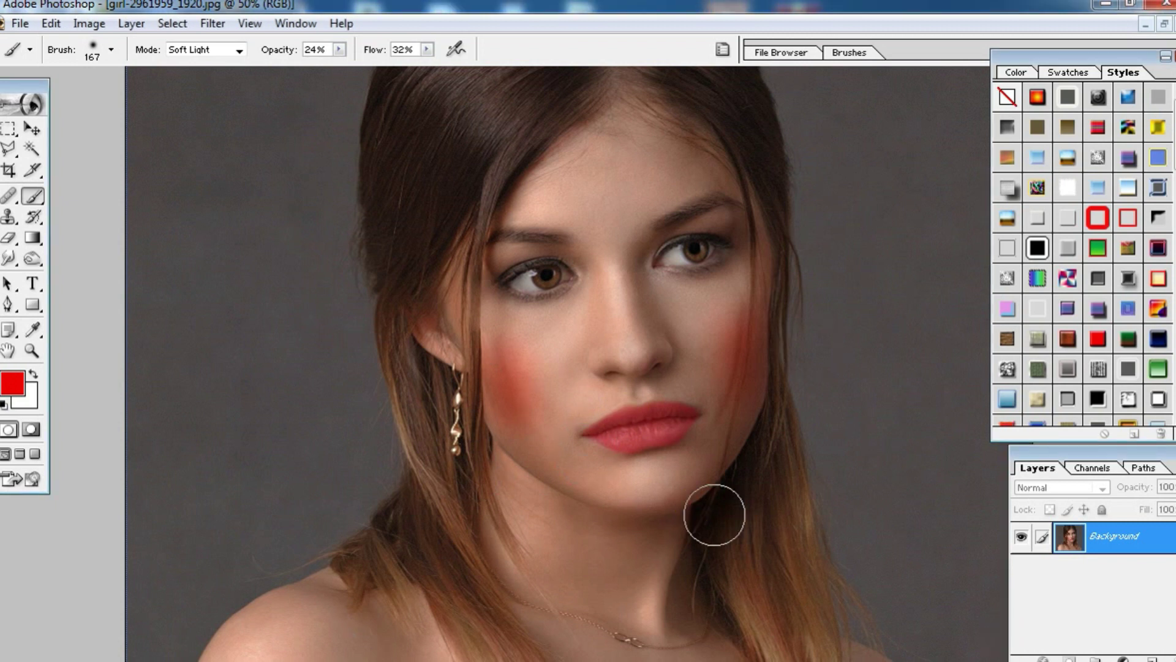
Step: Reselect the Brush, zoom to 100% and paint more red over the left cheek
click(41, 132)
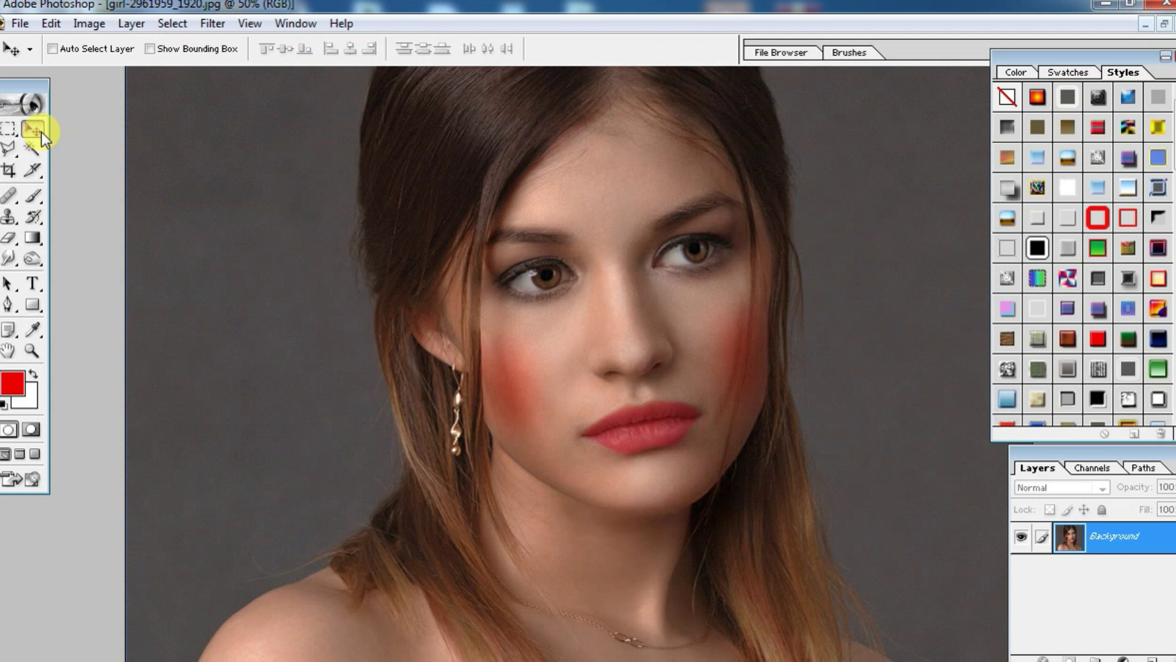
click(30, 197)
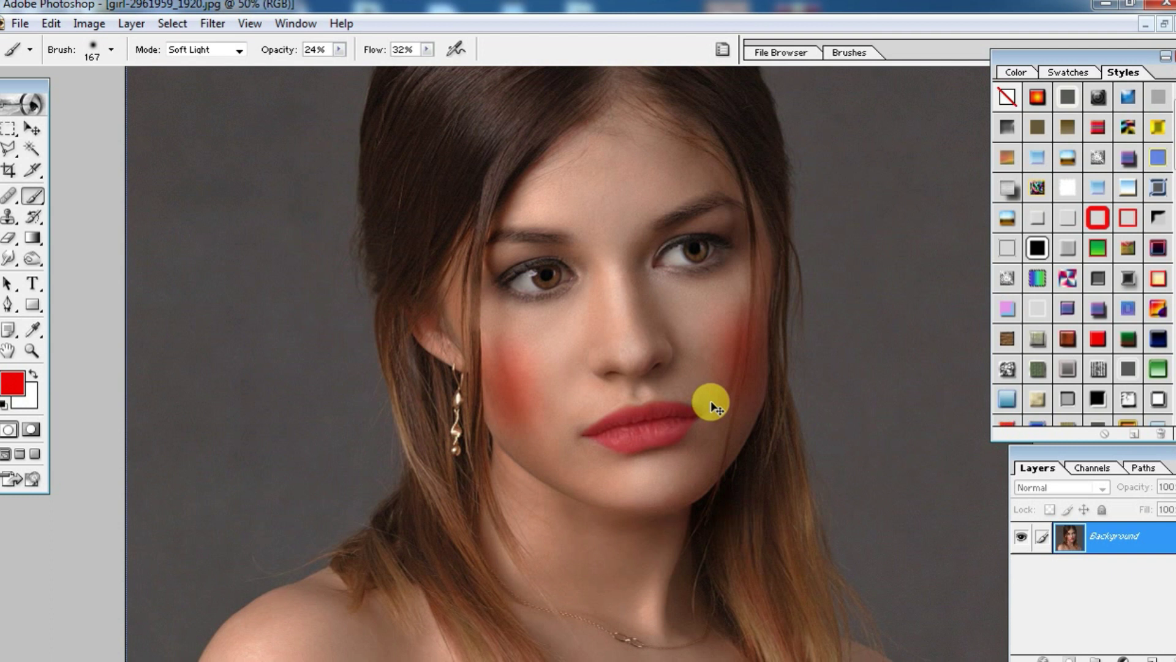
key(ctrl+plus)
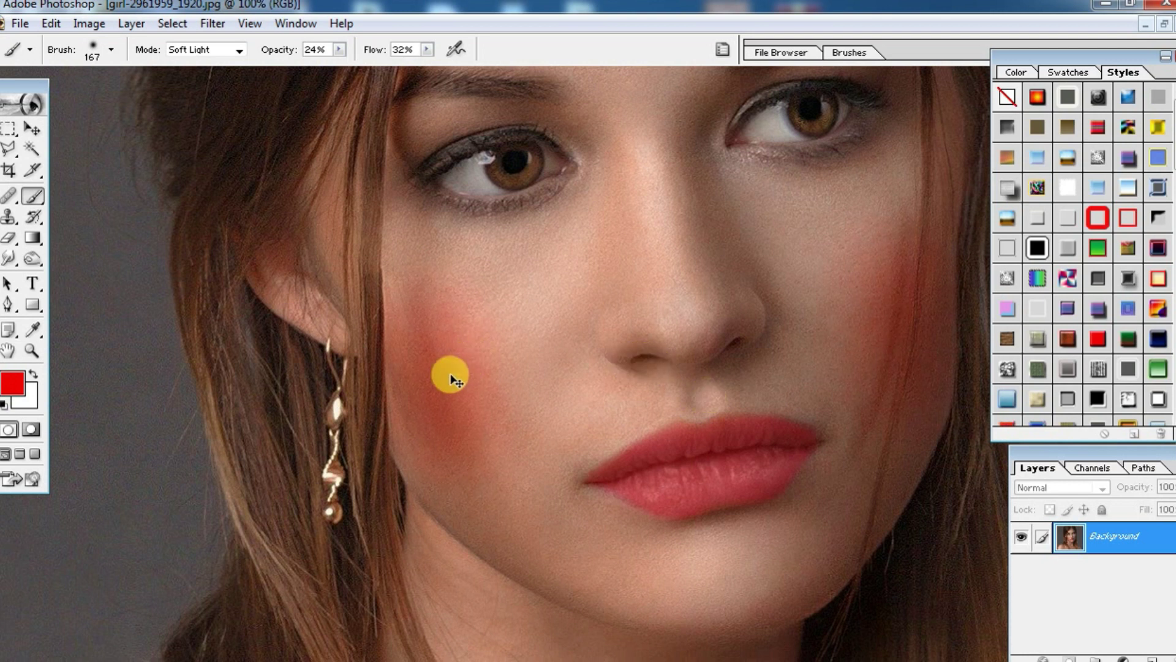
drag(381, 402, 427, 404)
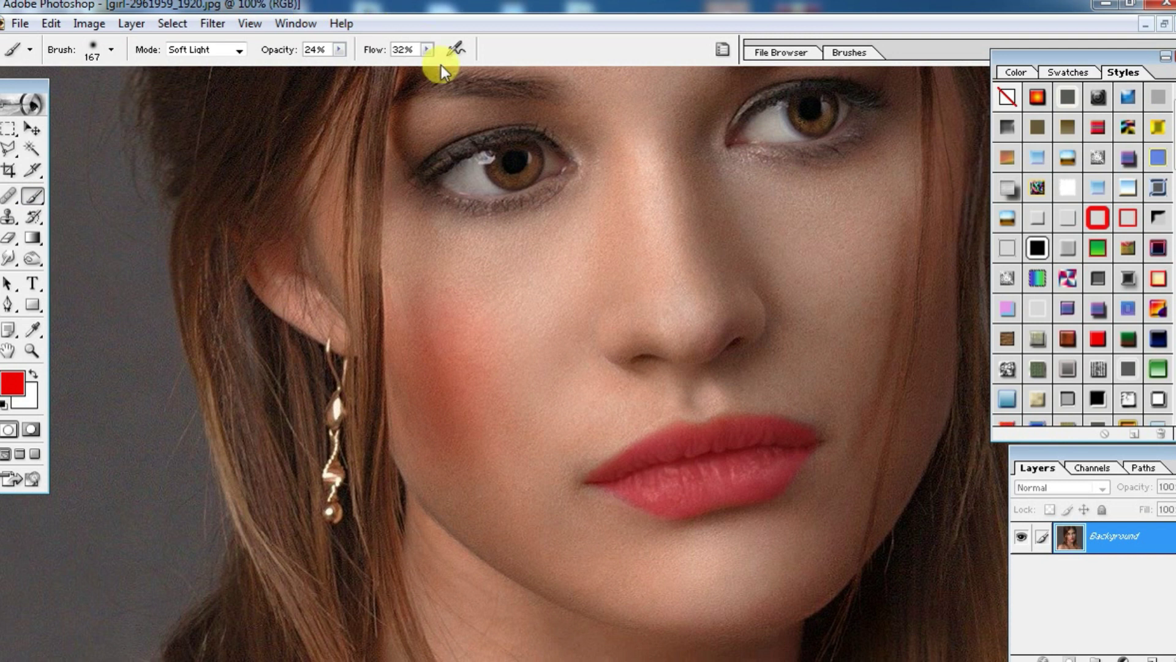
Step: Lower brush flow and opacity both to 25%, then zoom out to 50%
click(427, 50)
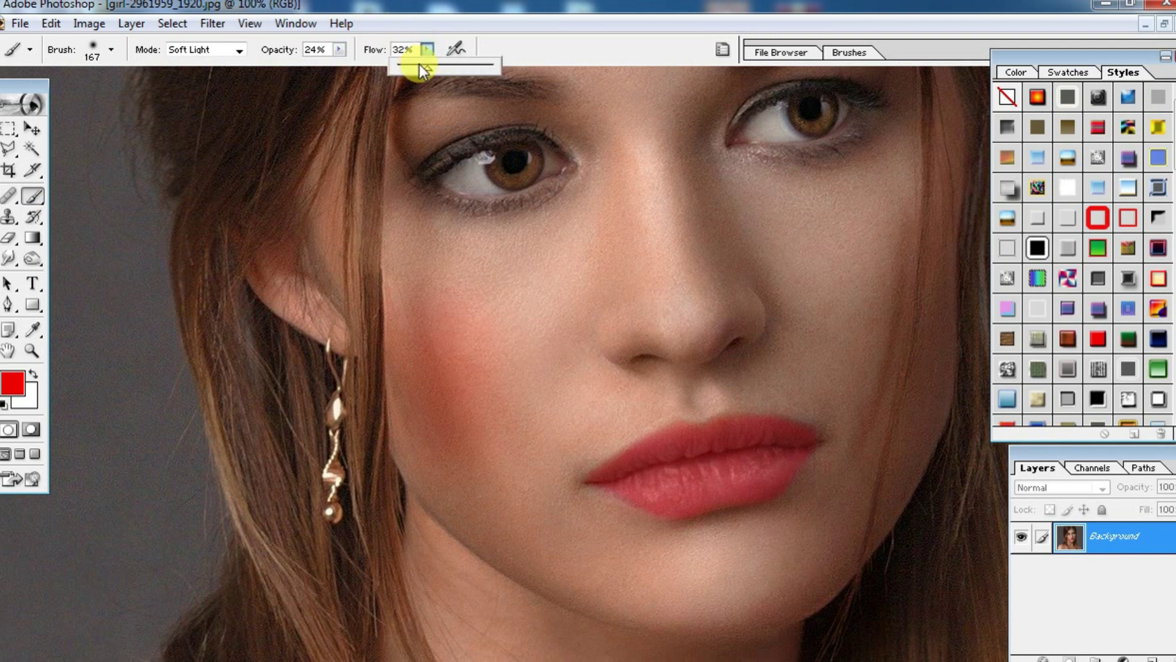
click(338, 48)
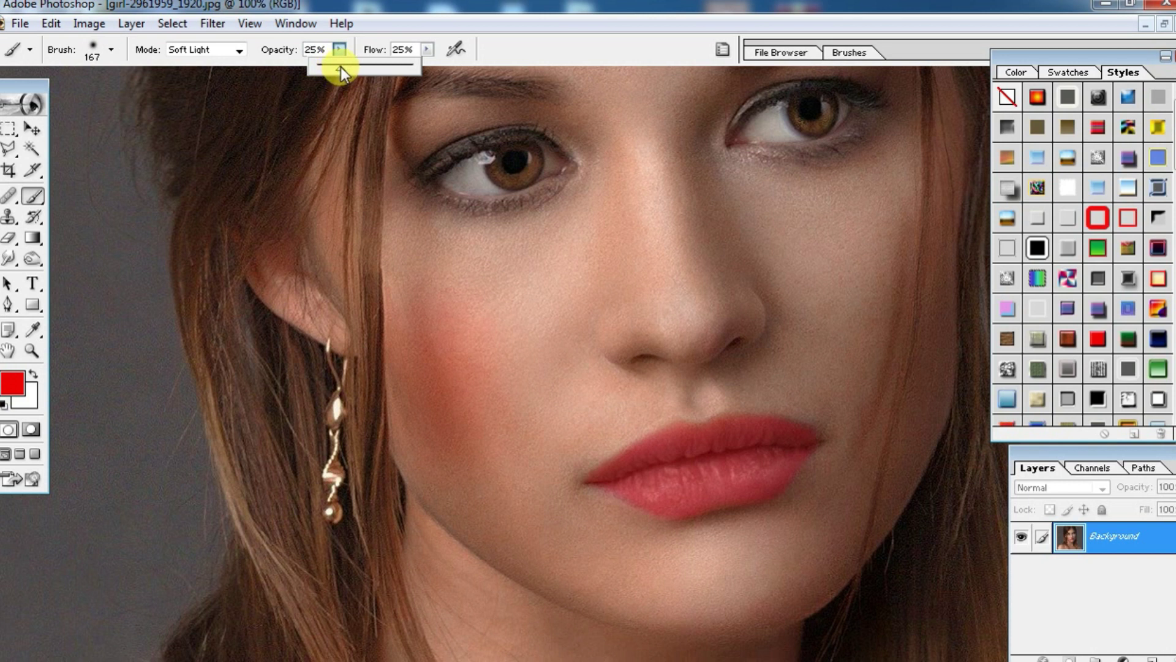
click(435, 307)
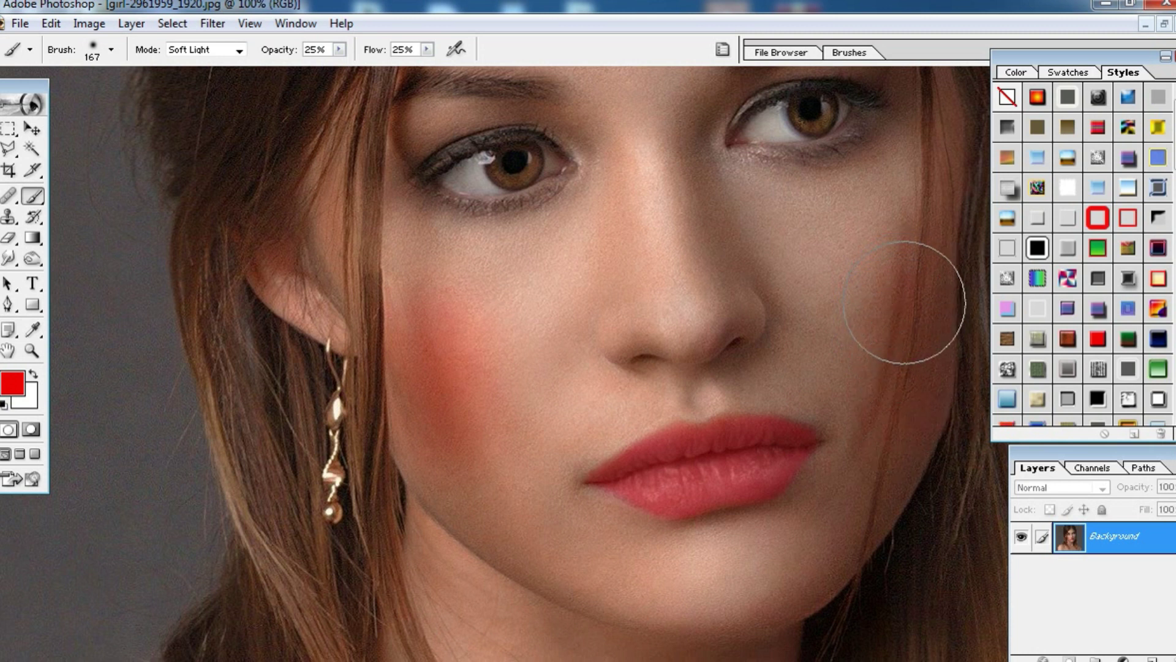
key(ctrl+minus)
key(ctrl+minus)
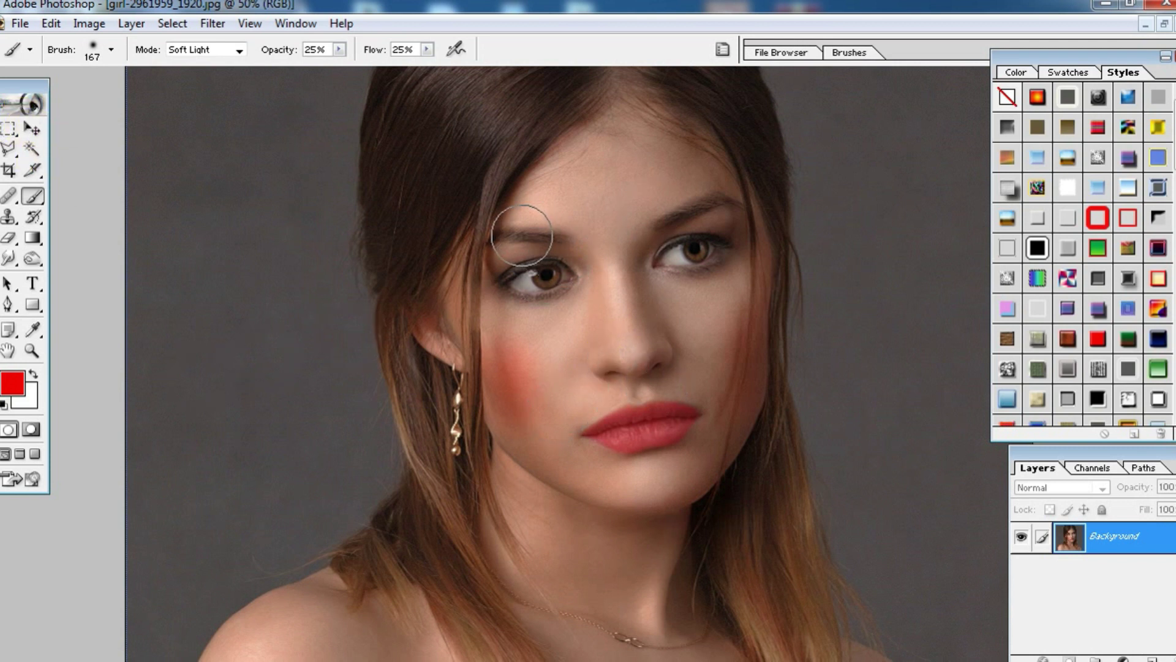
Step: Zoom to 200% on the left eyebrow and brush a light red Soft Light tint over it
key(ctrl+plus)
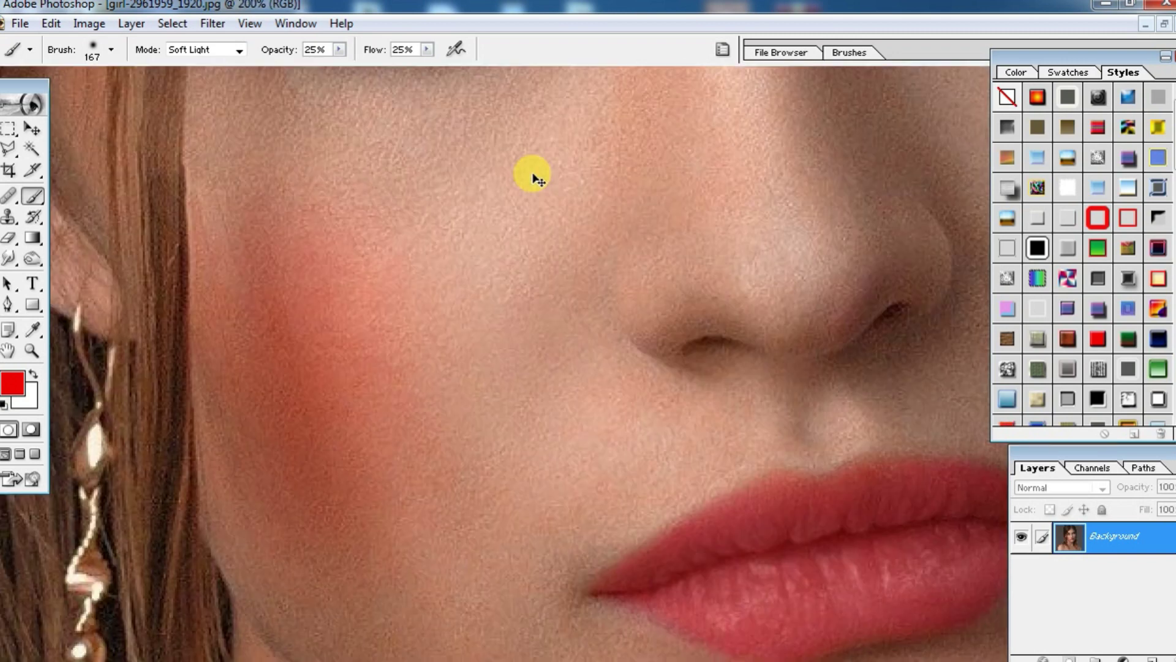
key(ctrl+plus)
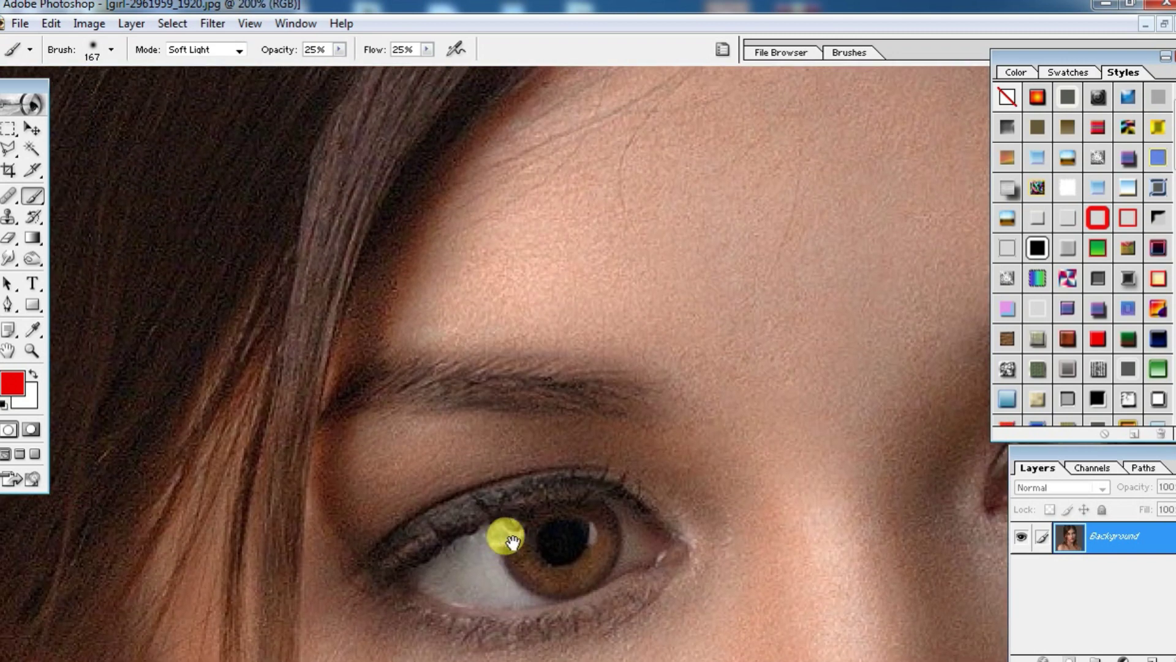
drag(498, 467, 568, 497)
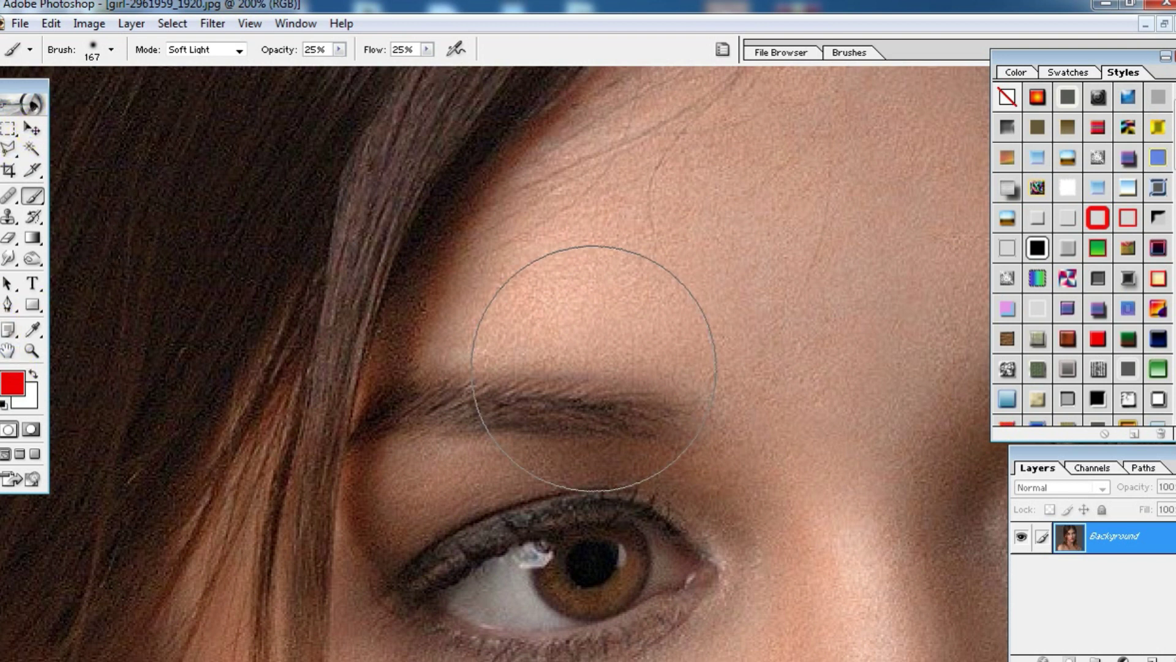
drag(565, 380, 418, 391)
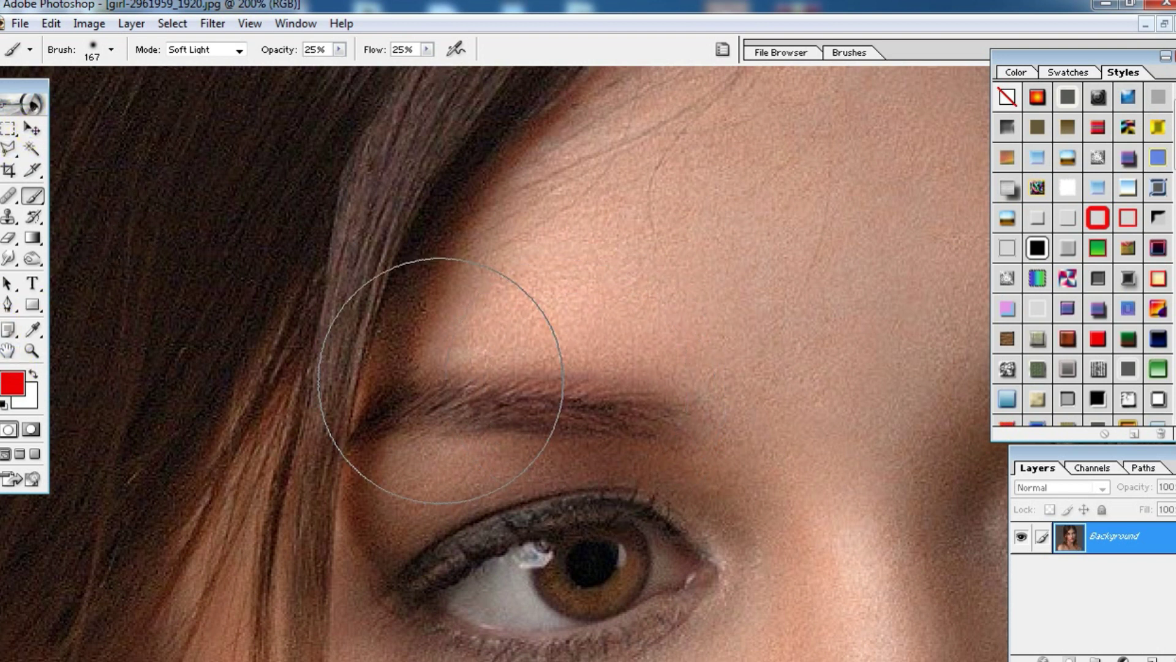
click(417, 392)
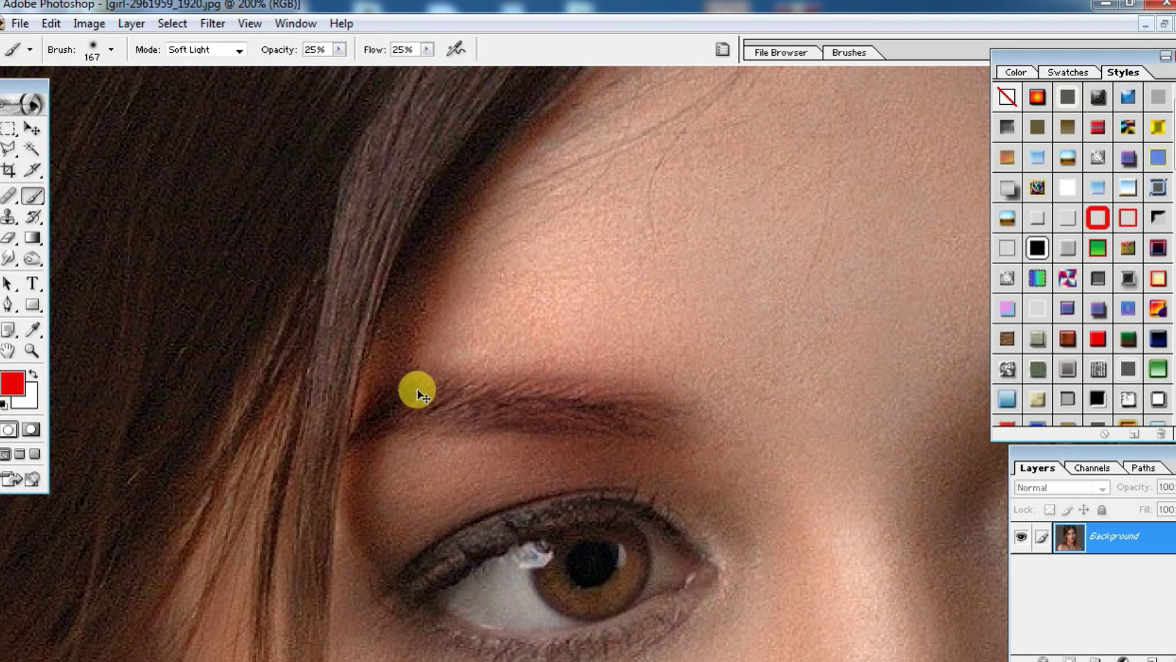
click(27, 215)
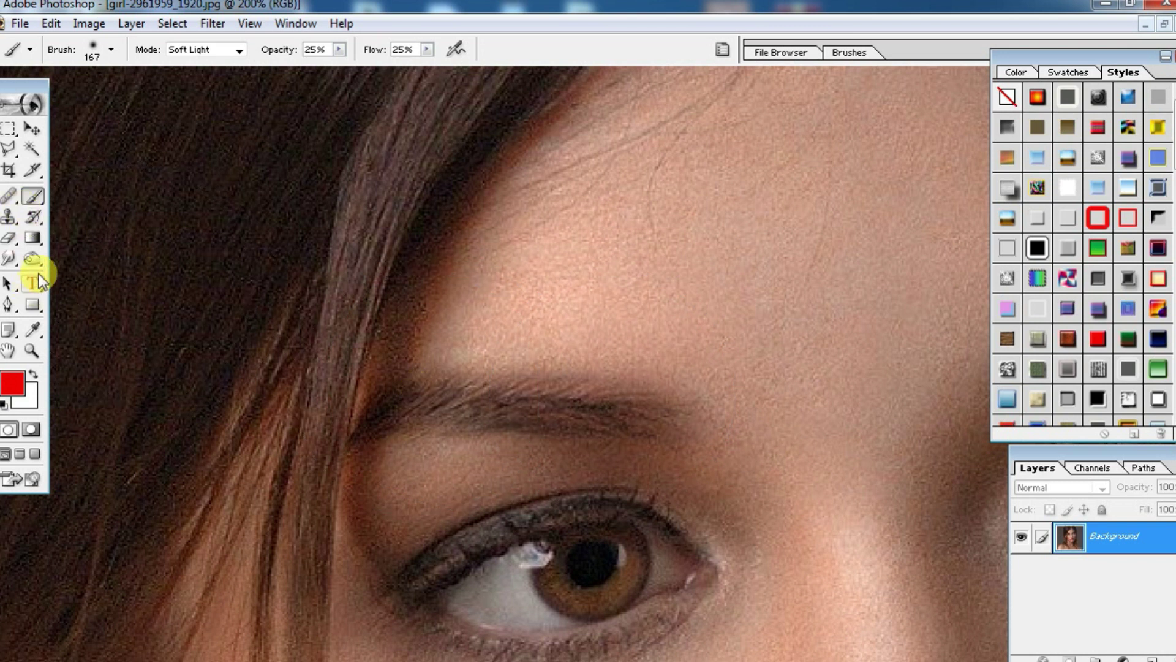
click(34, 255)
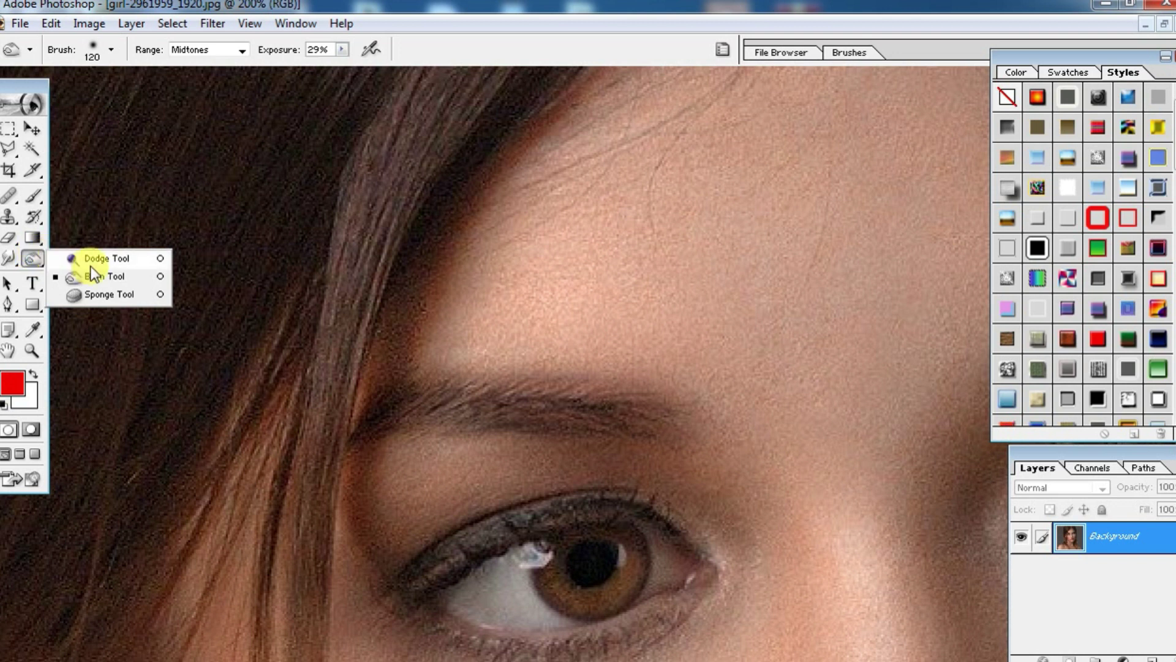
click(101, 258)
drag(612, 410, 564, 413)
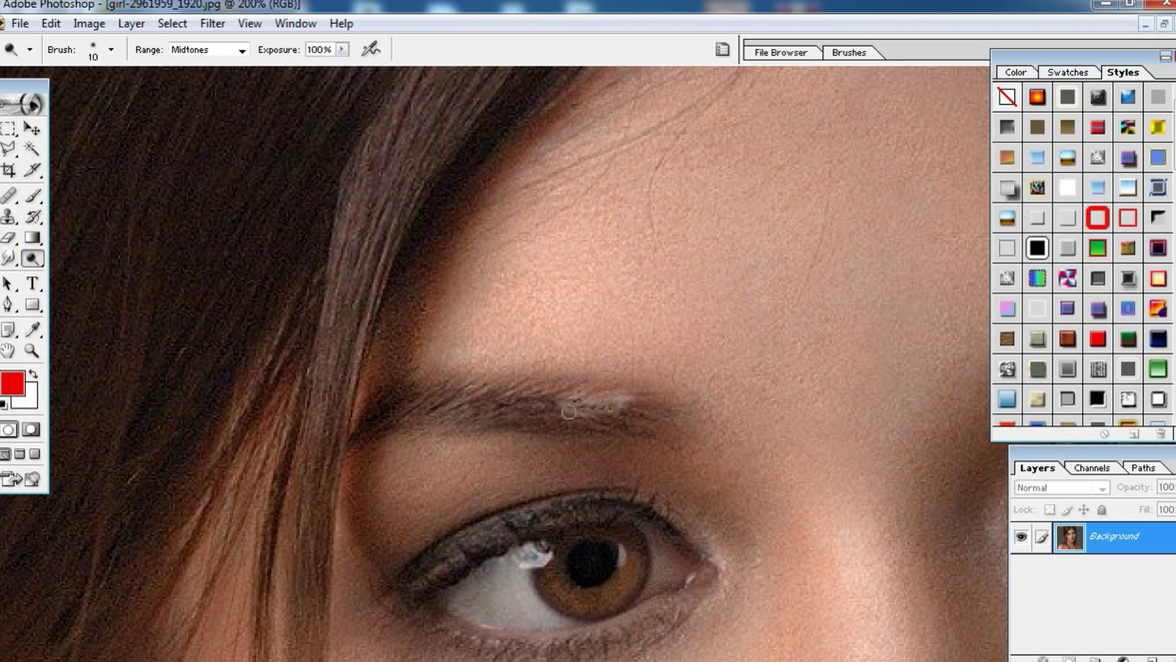
key(ctrl+z)
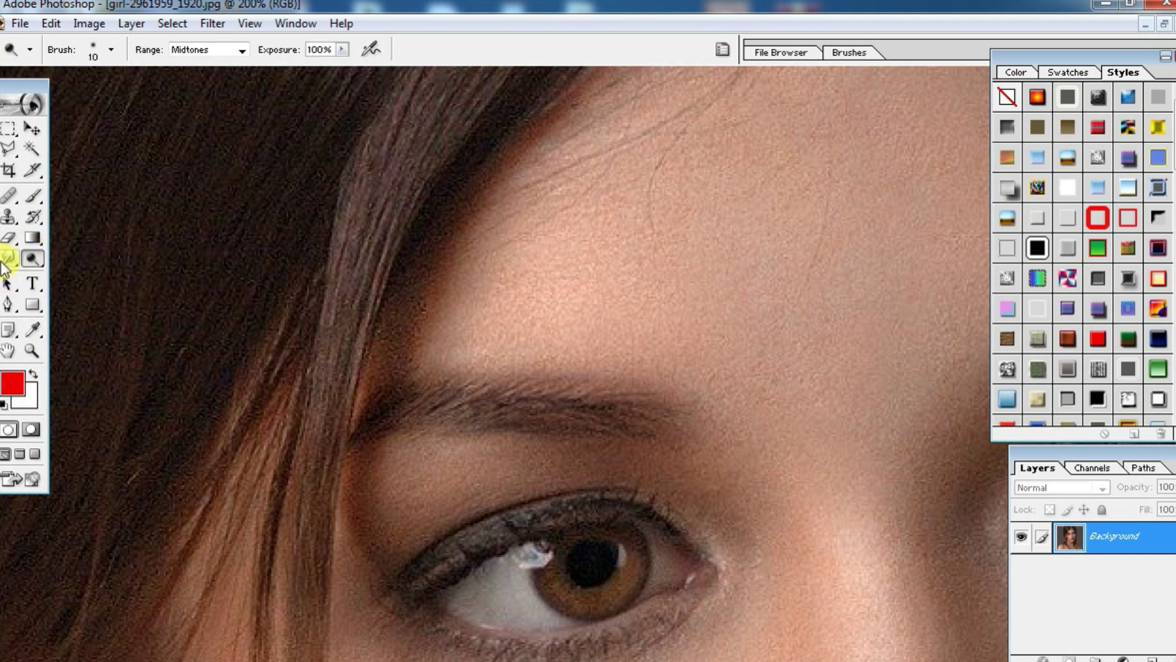
drag(24, 251, 112, 270)
ctrl+click(211, 248)
key(b)
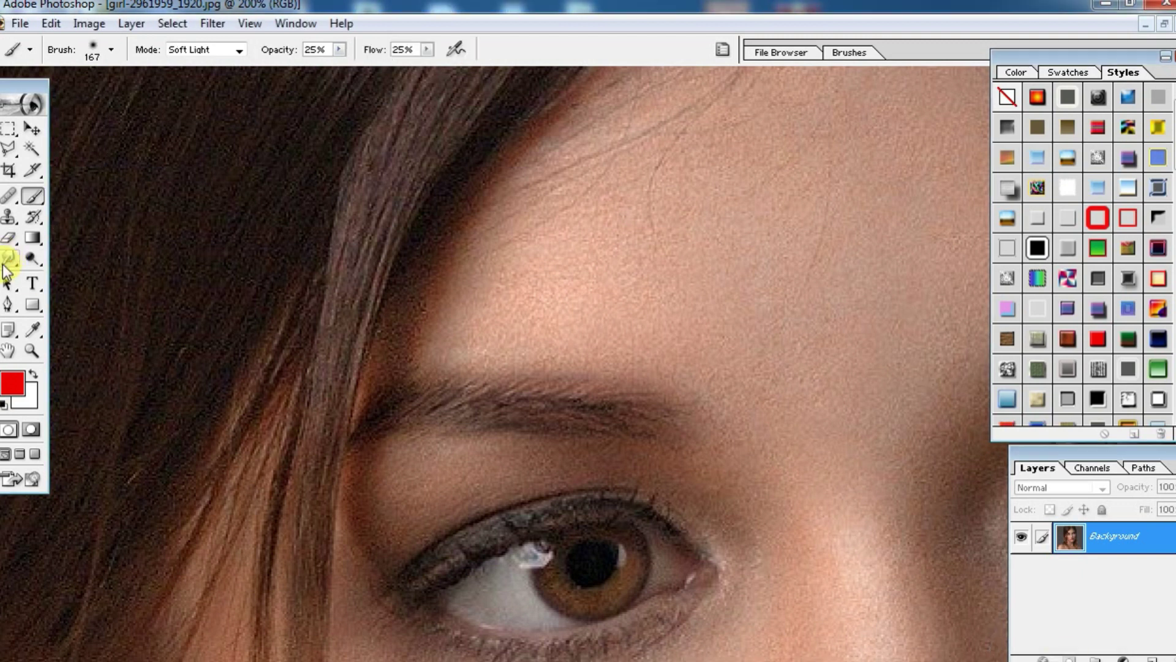
Step: Set the foreground colour to black and shrink the brush Master Diameter to 74 px
click(12, 383)
drag(783, 388, 804, 486)
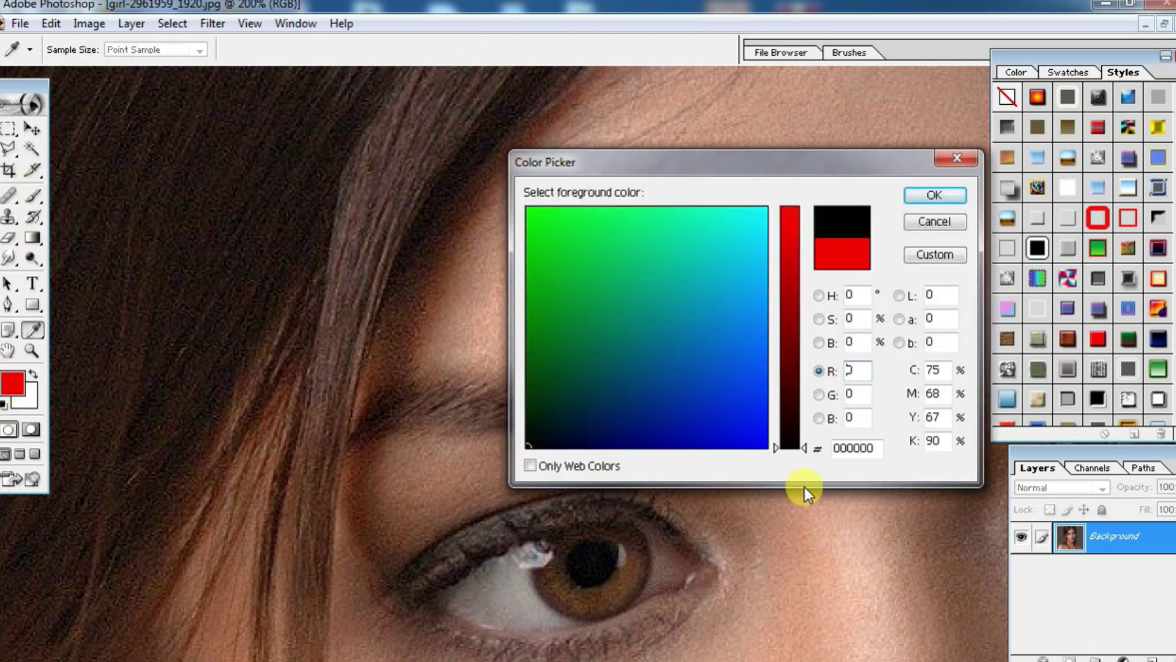
click(930, 202)
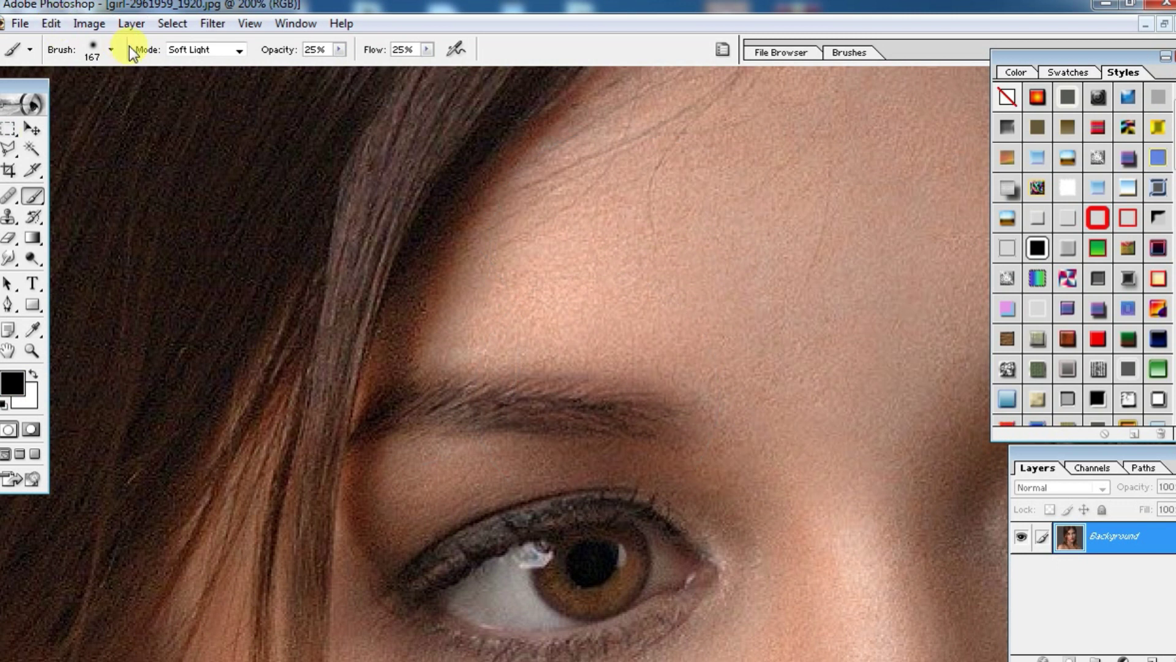
click(111, 50)
drag(87, 96, 74, 101)
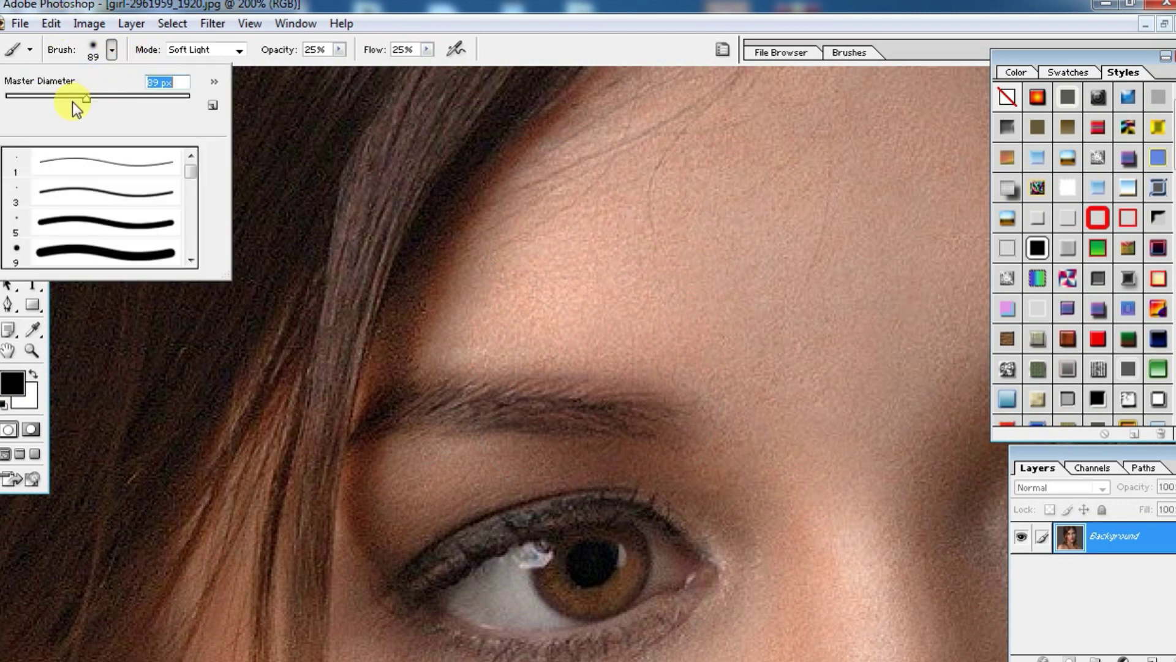
click(598, 418)
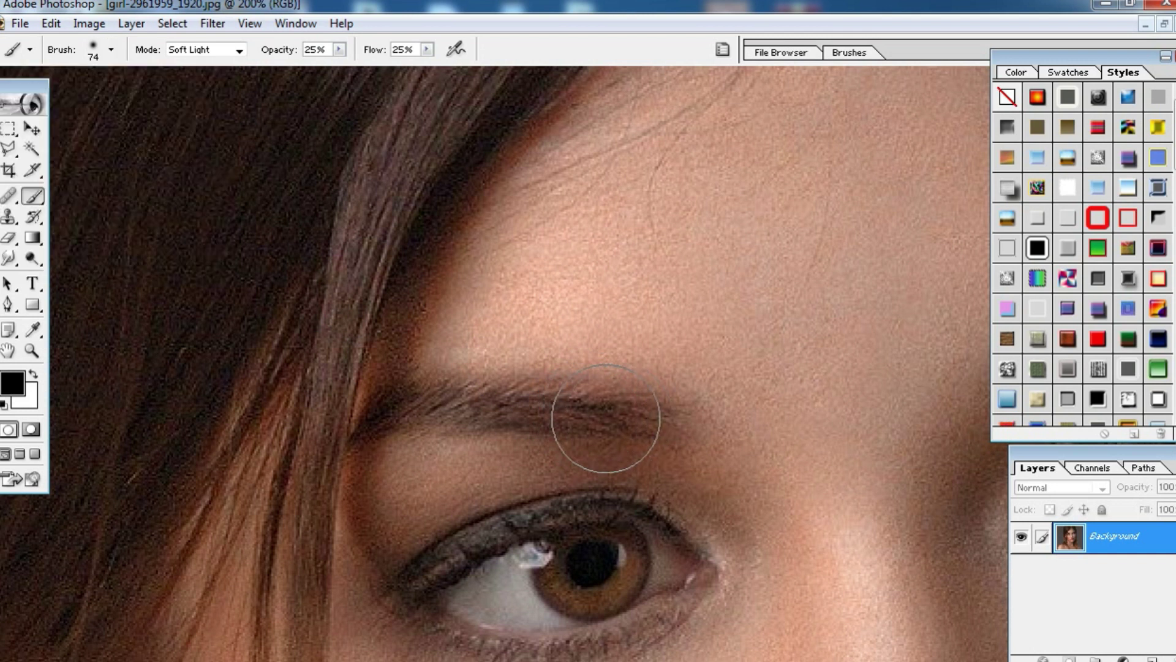
Step: Darken the first and then the second eyebrow with black Soft Light strokes
mouse_move(470, 406)
mouse_down()
mouse_move(519, 433)
mouse_move(380, 407)
mouse_move(439, 407)
mouse_move(315, 413)
mouse_move(521, 403)
mouse_move(420, 406)
mouse_move(605, 415)
mouse_up()
mouse_move(735, 375)
mouse_down()
mouse_move(537, 354)
mouse_move(236, 394)
mouse_up()
mouse_move(560, 373)
mouse_down()
mouse_move(458, 469)
mouse_move(628, 402)
mouse_up()
mouse_move(583, 447)
mouse_down()
mouse_move(525, 462)
mouse_move(566, 410)
mouse_move(770, 394)
mouse_move(730, 370)
mouse_move(745, 383)
mouse_move(690, 380)
mouse_move(504, 420)
mouse_move(458, 452)
mouse_move(639, 389)
mouse_up()
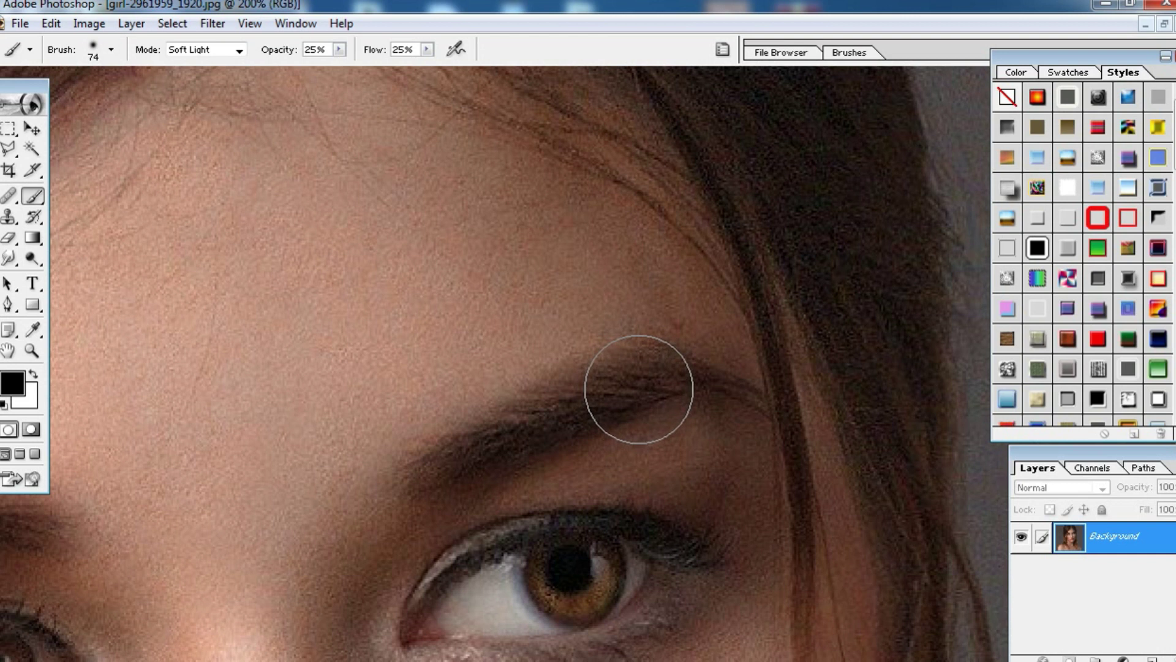
key(ctrl+minus)
key(ctrl+minus)
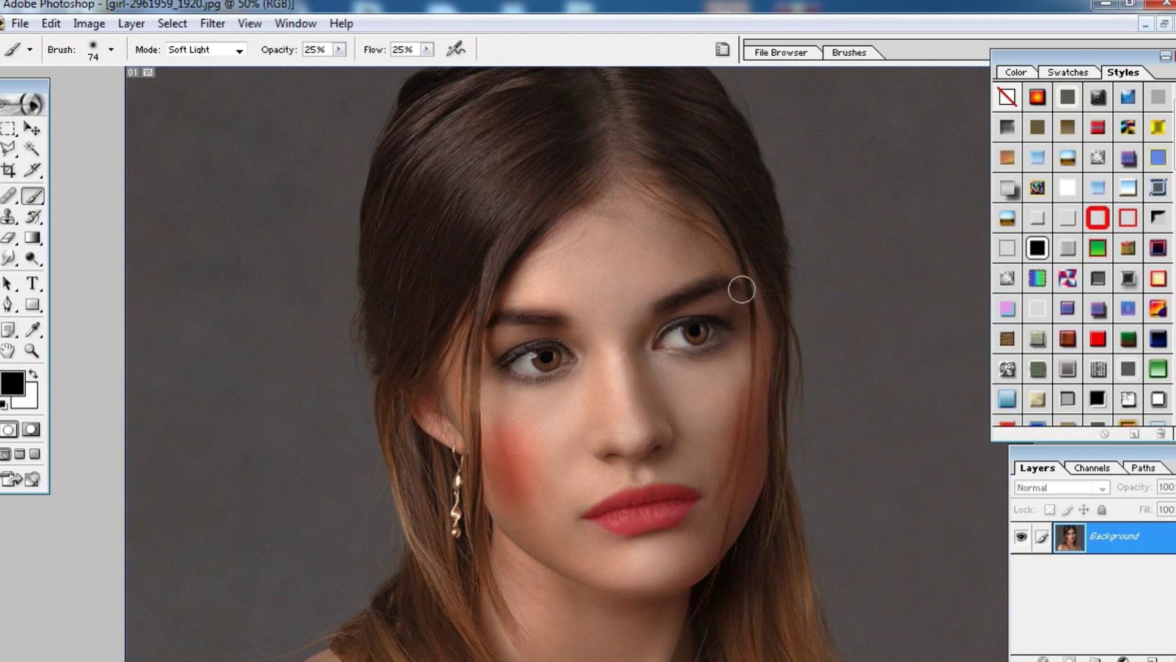
Step: Zoom in on the eye and confirm the foreground colour is still black
click(32, 129)
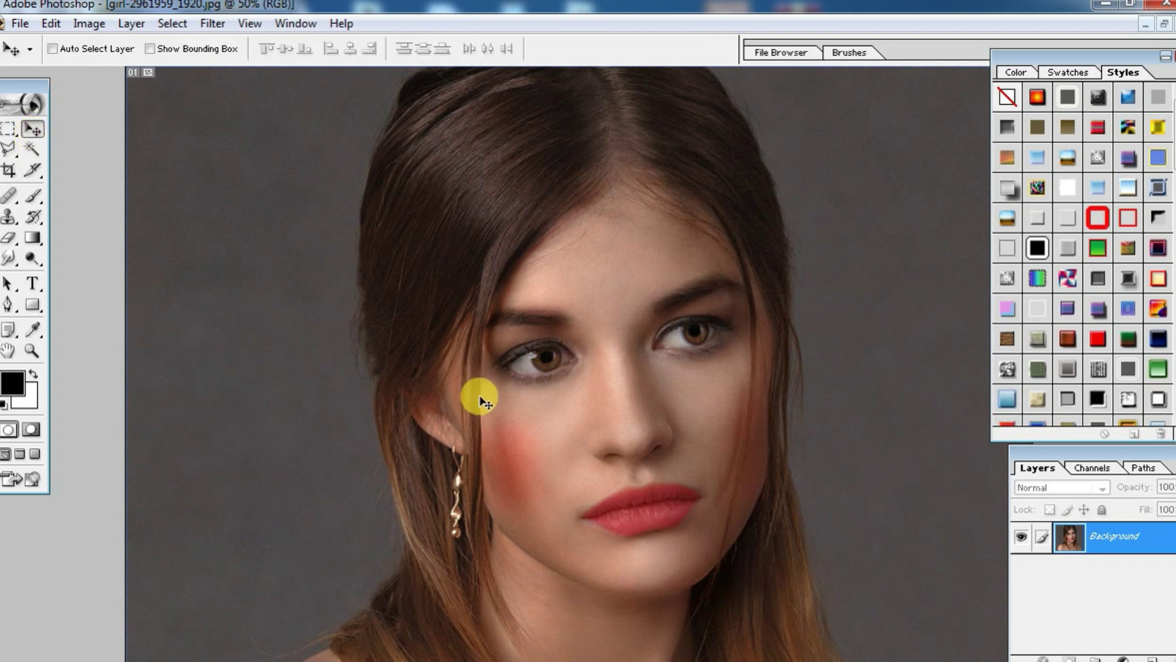
key(ctrl+plus)
key(ctrl+plus)
key(ctrl+plus)
key(ctrl+plus)
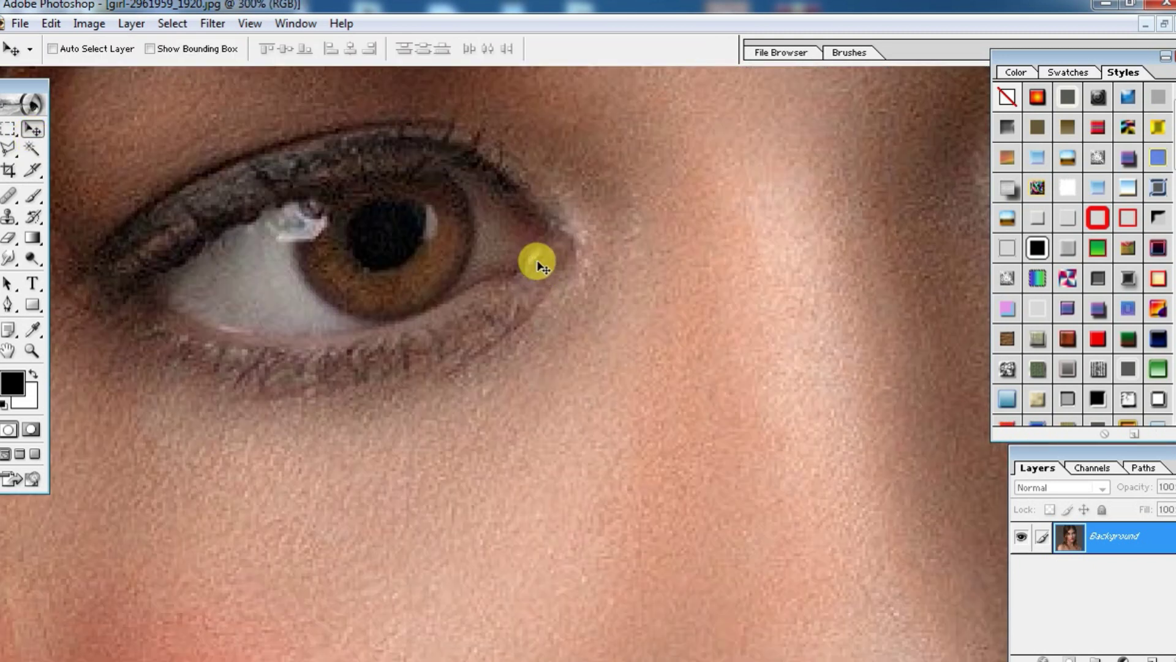
drag(454, 197, 484, 407)
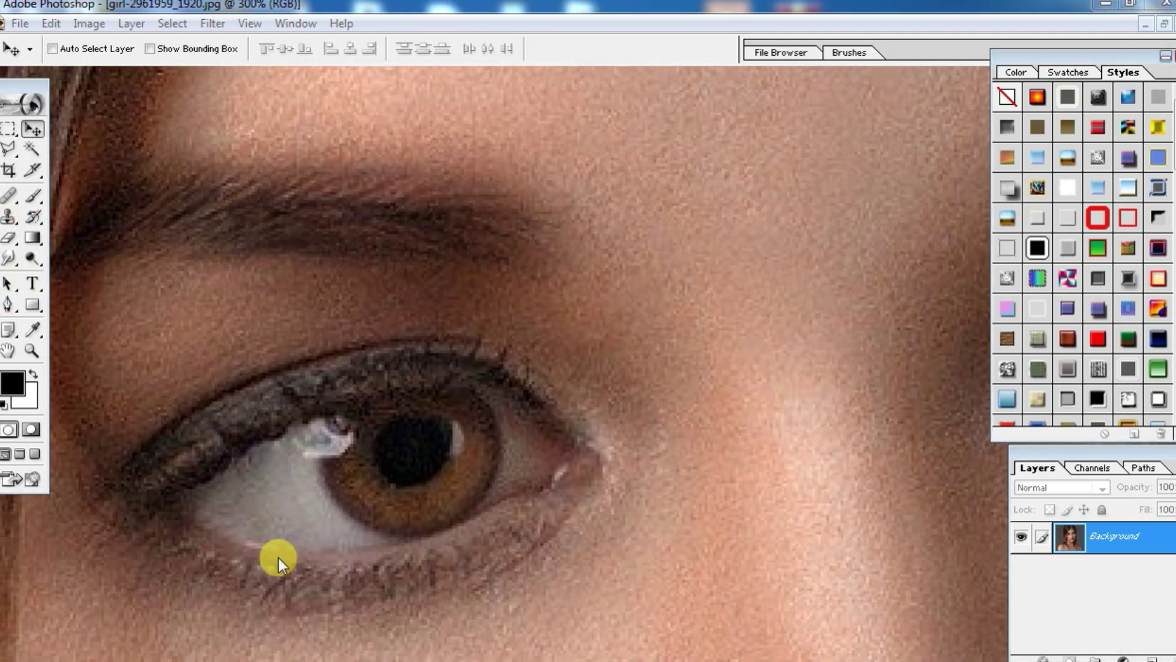
click(33, 196)
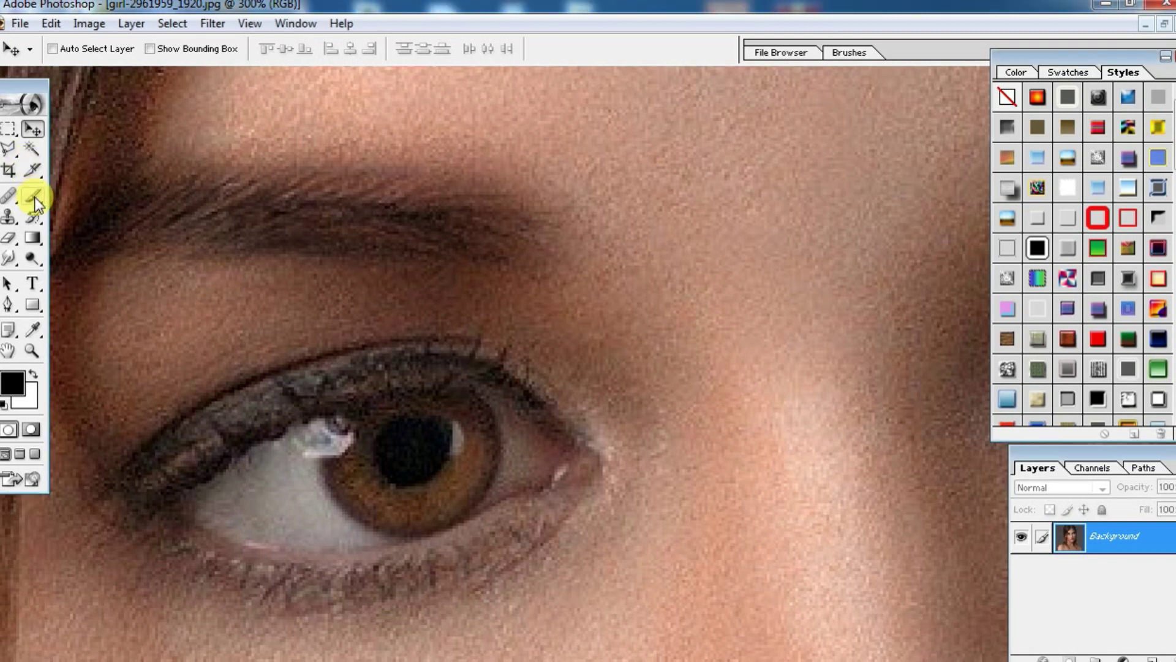
click(23, 385)
click(11, 384)
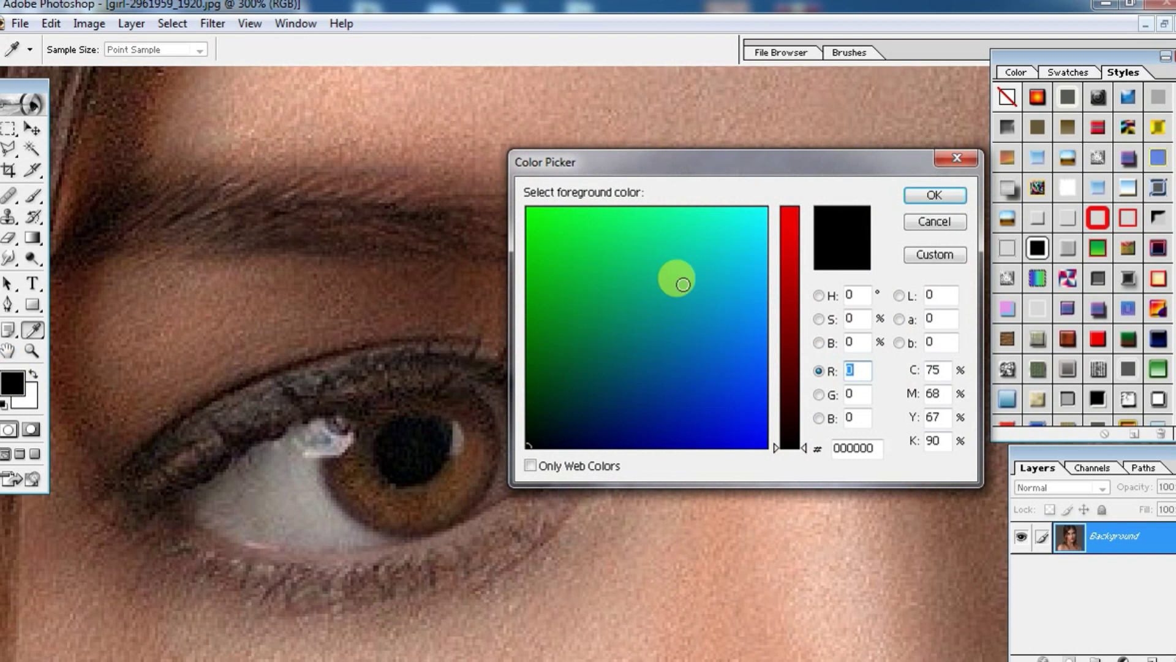
click(922, 202)
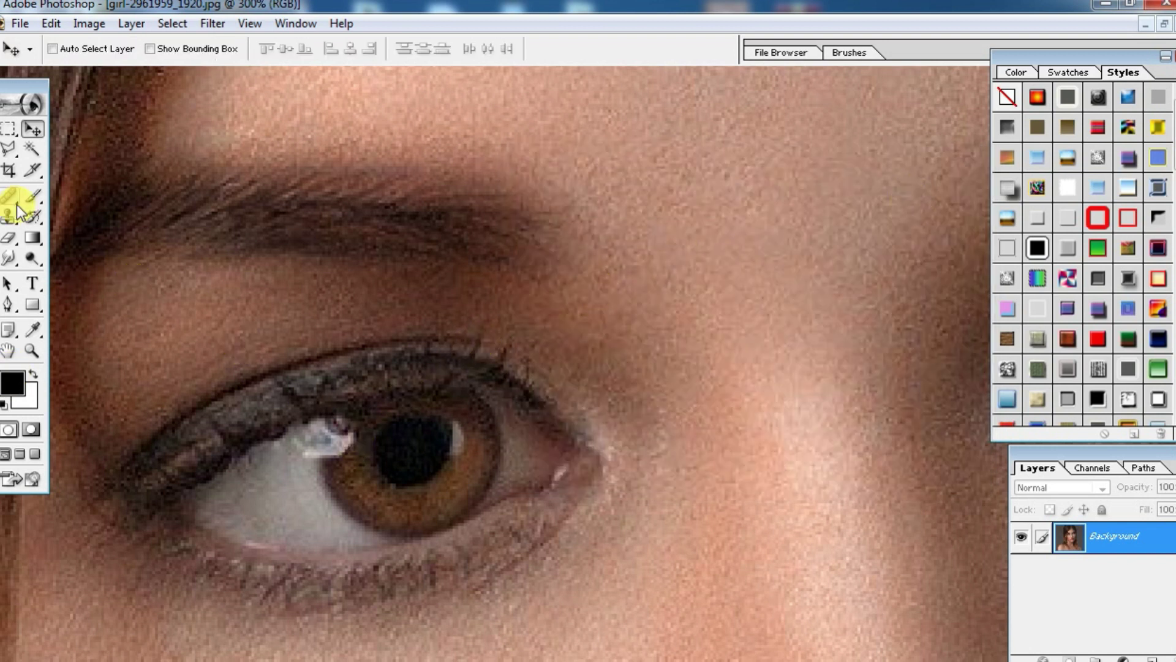
Step: Darken the first eye's iris with a black Soft Light brush stroke
click(33, 196)
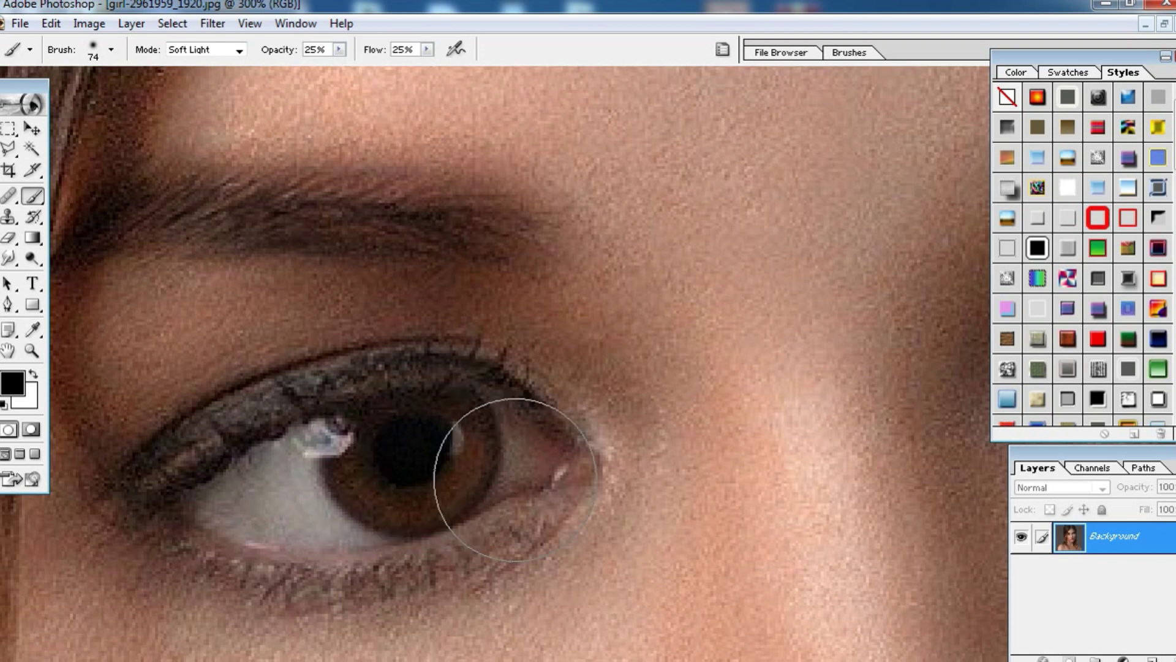
drag(690, 452, 428, 516)
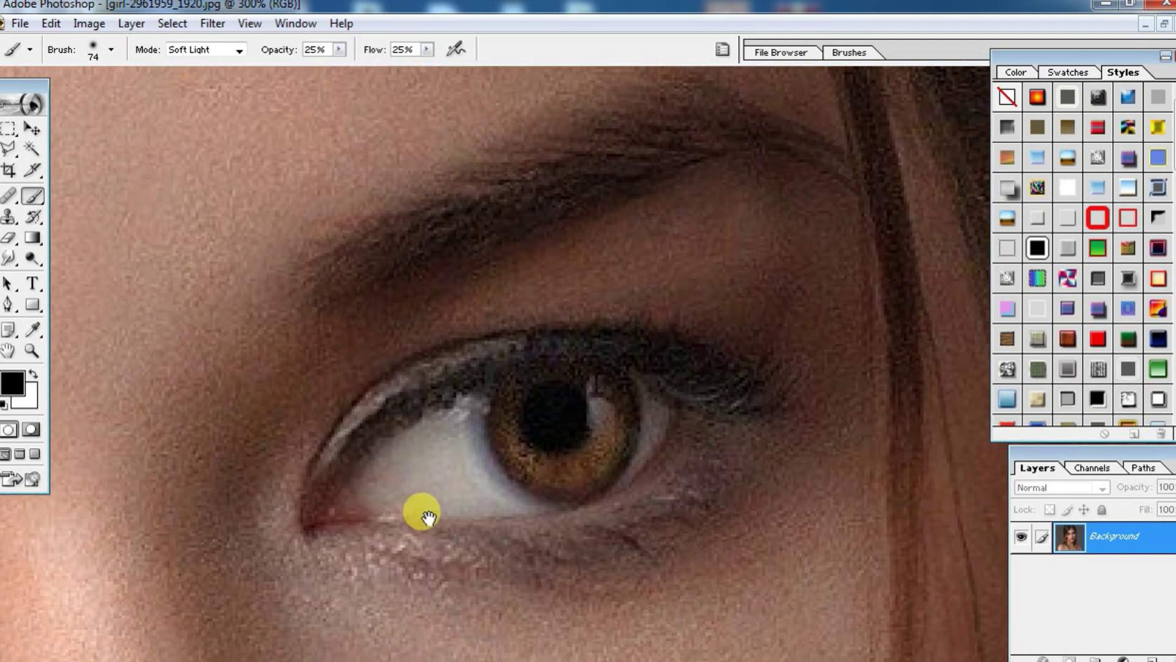
mouse_move(552, 415)
mouse_down()
mouse_move(583, 435)
mouse_move(571, 443)
mouse_up()
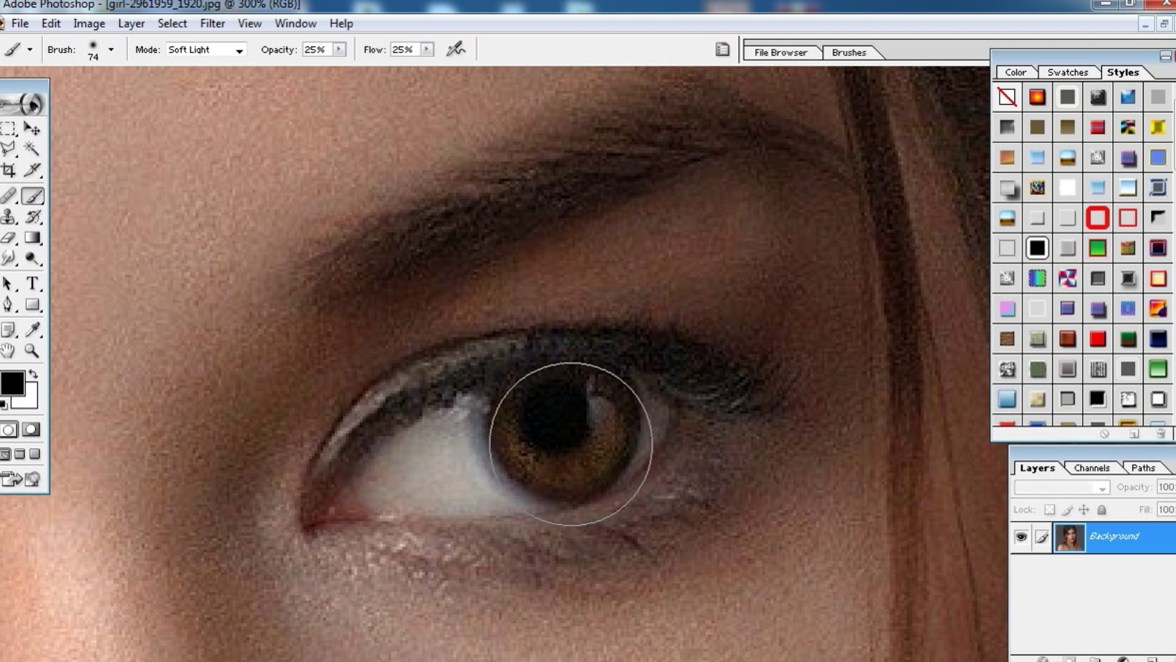
key(ctrl+minus)
Step: Darken the right iris with black Soft Light brushing, then stop painting with the Move tool
key(ctrl+minus)
key(ctrl+minus)
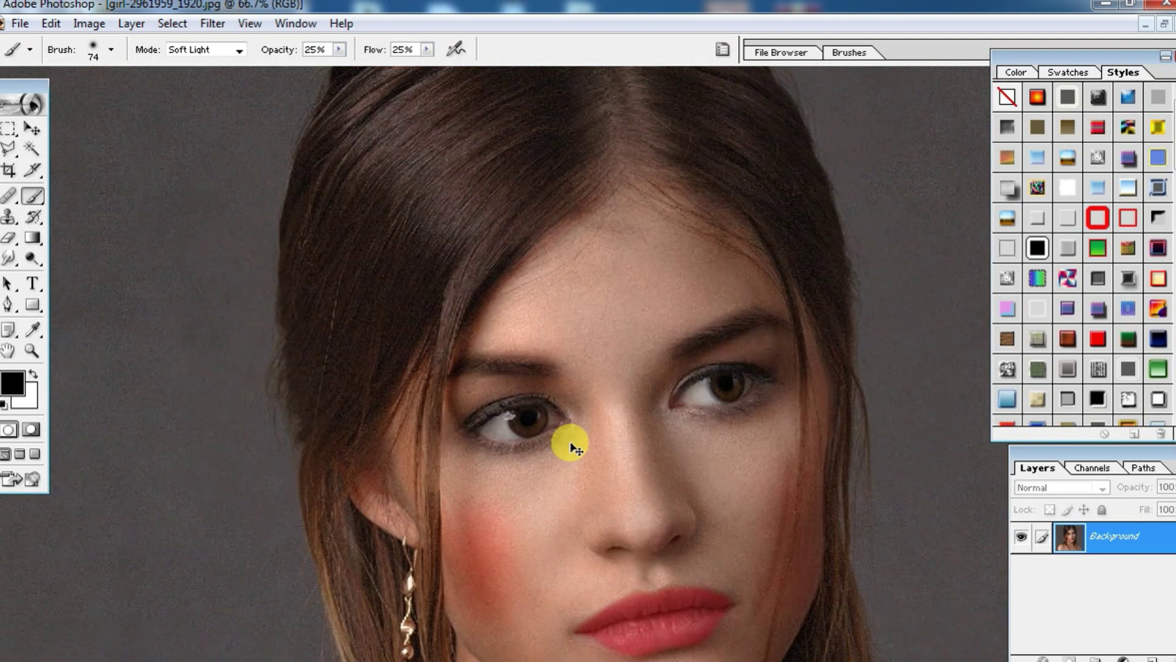
key(ctrl+minus)
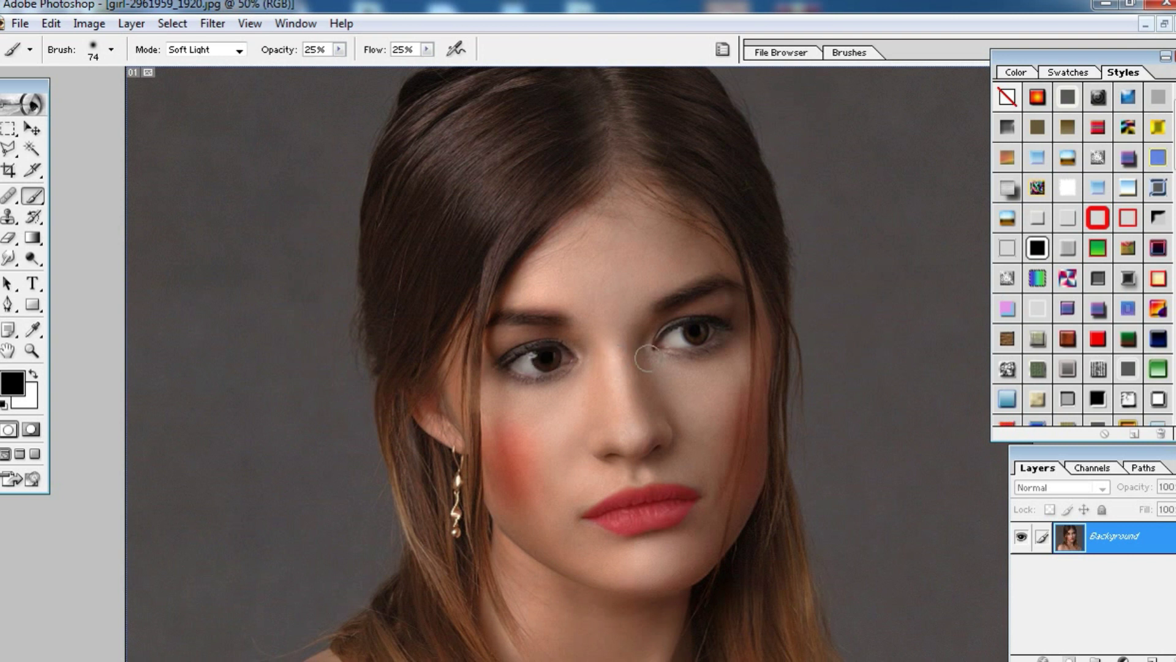
drag(693, 334, 697, 334)
click(704, 438)
click(13, 178)
click(31, 106)
click(31, 129)
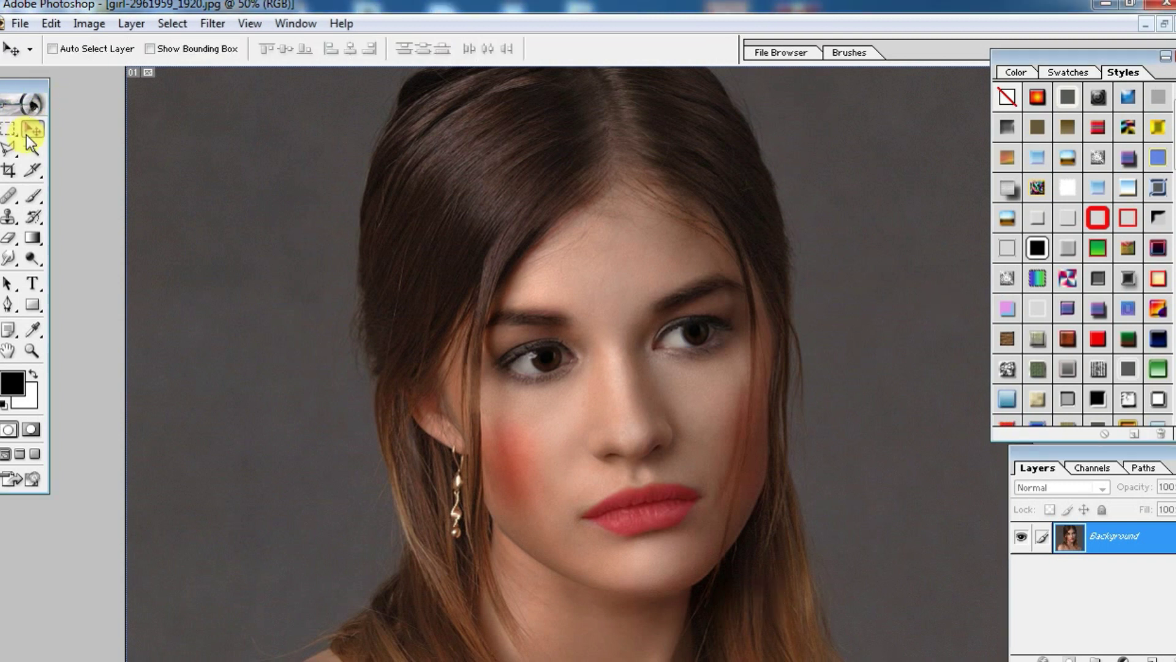
Step: Save the portrait as jhtfyfiuyui.jpg with JPEG quality 12 Maximum
key(ctrl+minus)
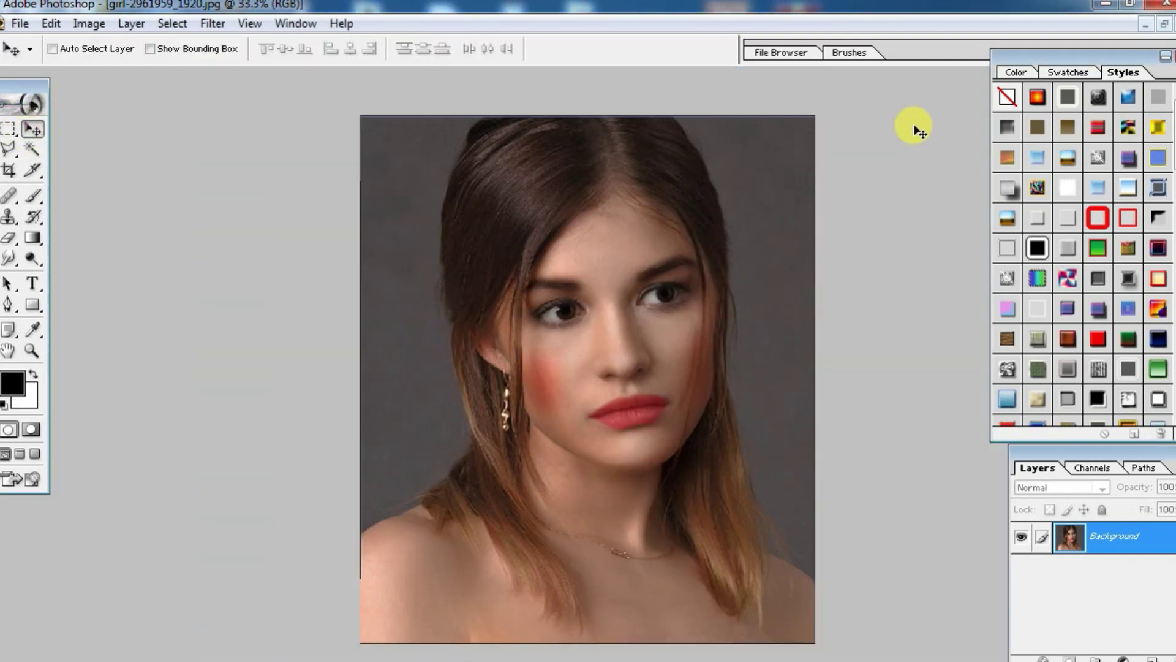
click(1164, 24)
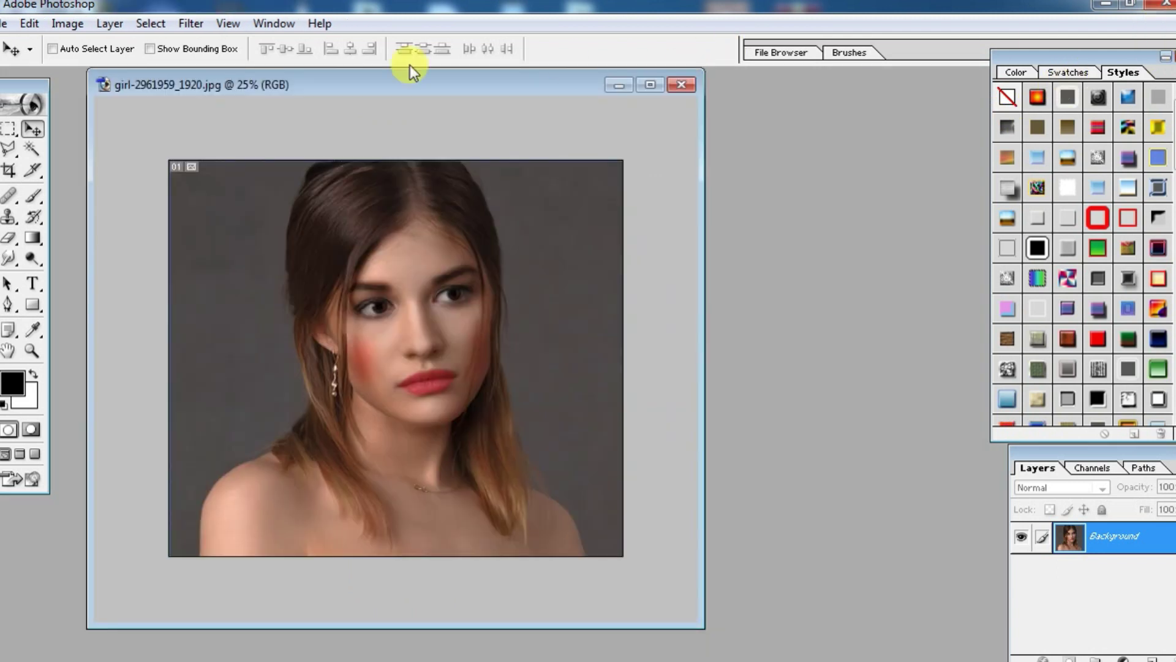
click(4, 24)
click(79, 197)
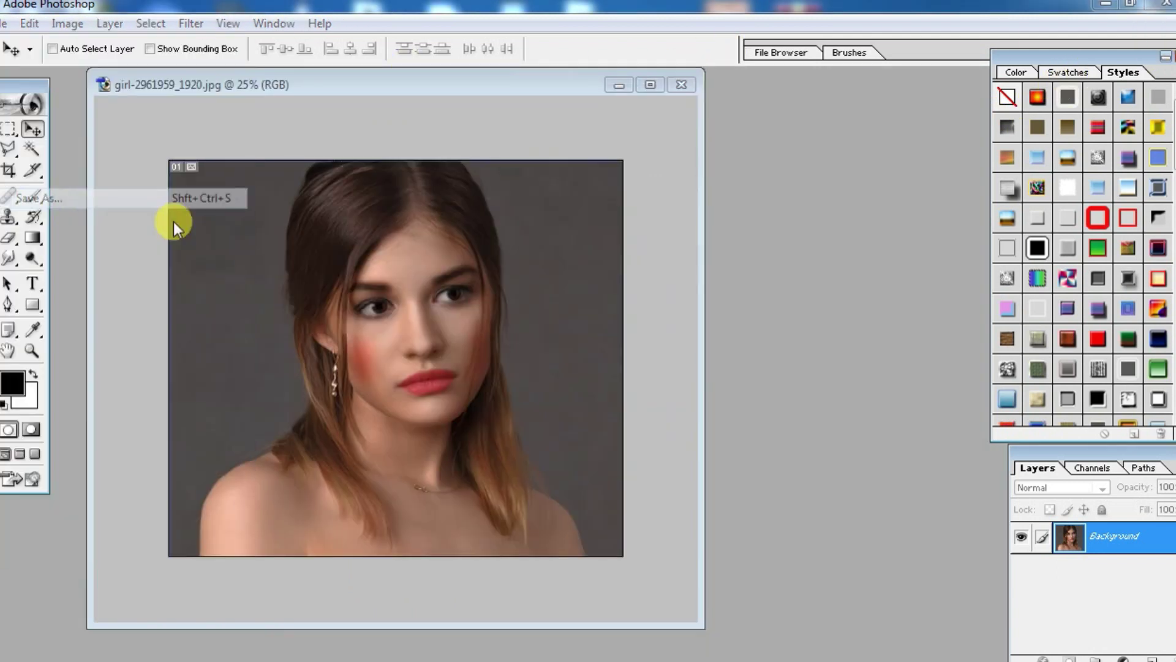
text(jhtfyfiuyui)
click(1145, 380)
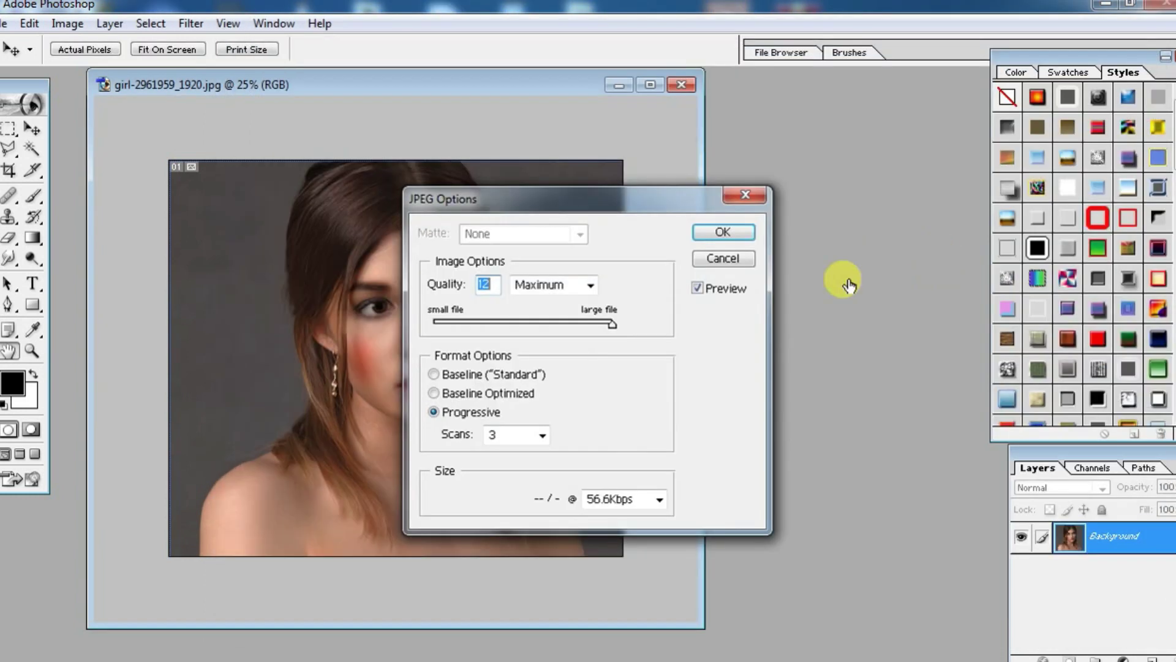
click(689, 229)
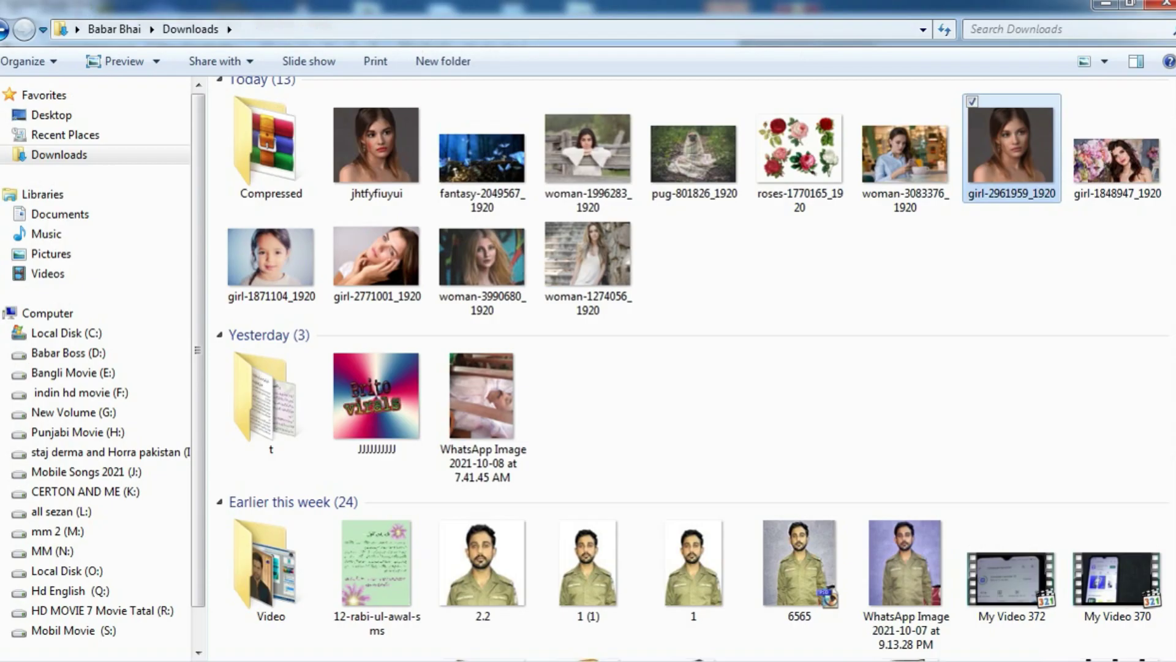
drag(1020, 181, 330, 658)
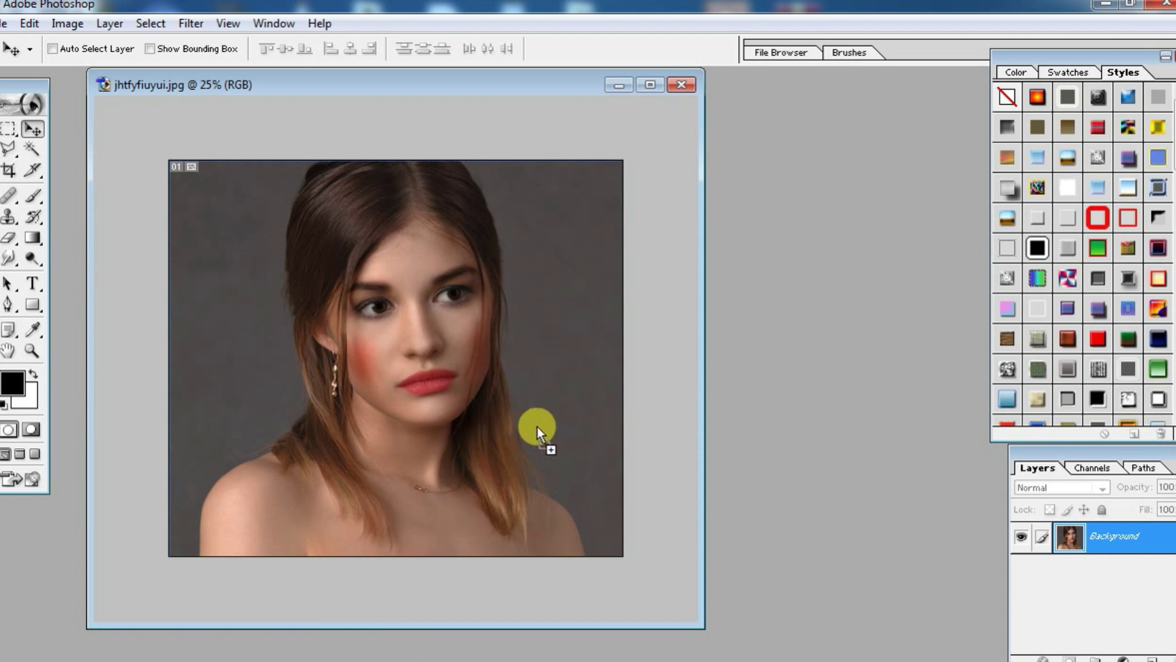
Step: Open girl-2961959_1920.jpg beside the retouched jhtfyfiuyui.jpg and zoom it out to fit
drag(538, 427, 538, 426)
mouse_move(483, 116)
mouse_down()
mouse_move(885, 142)
mouse_move(959, 116)
mouse_up()
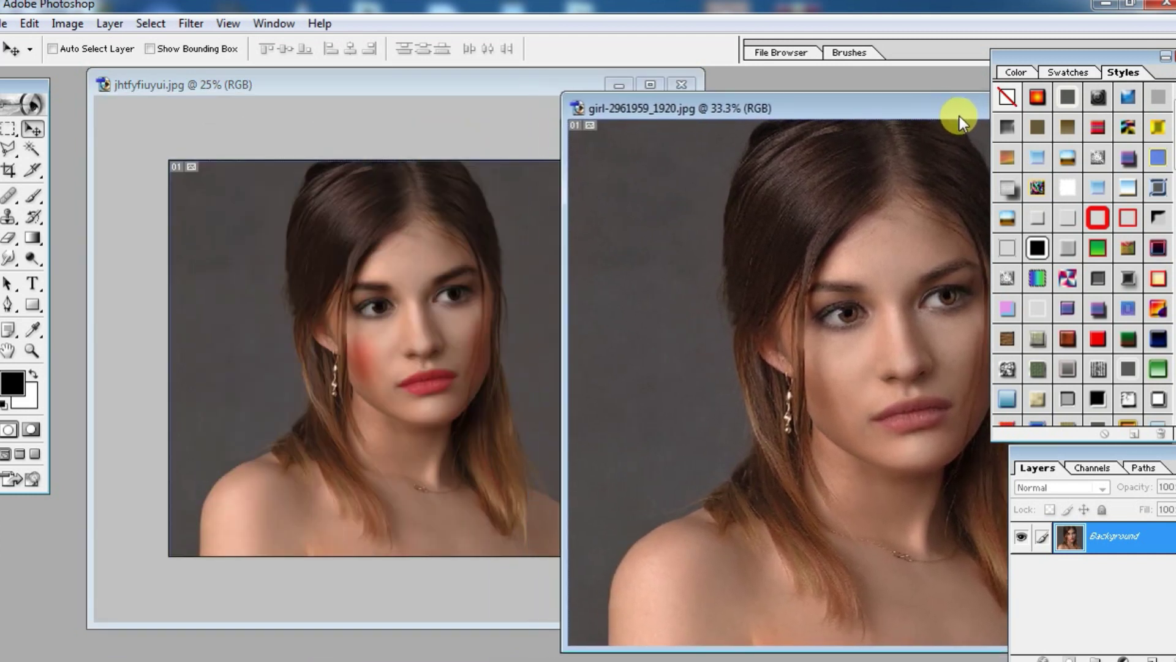
mouse_move(914, 114)
mouse_down()
mouse_move(740, 153)
mouse_move(913, 116)
mouse_move(899, 112)
mouse_up()
key(ctrl+minus)
key(ctrl+minus)
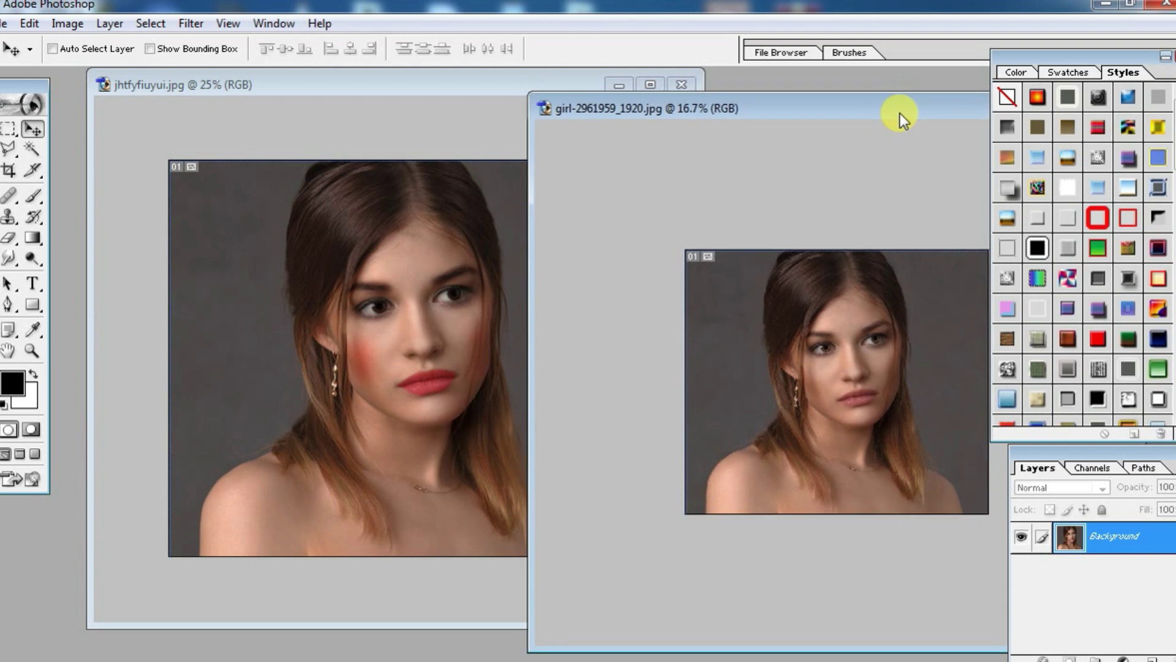